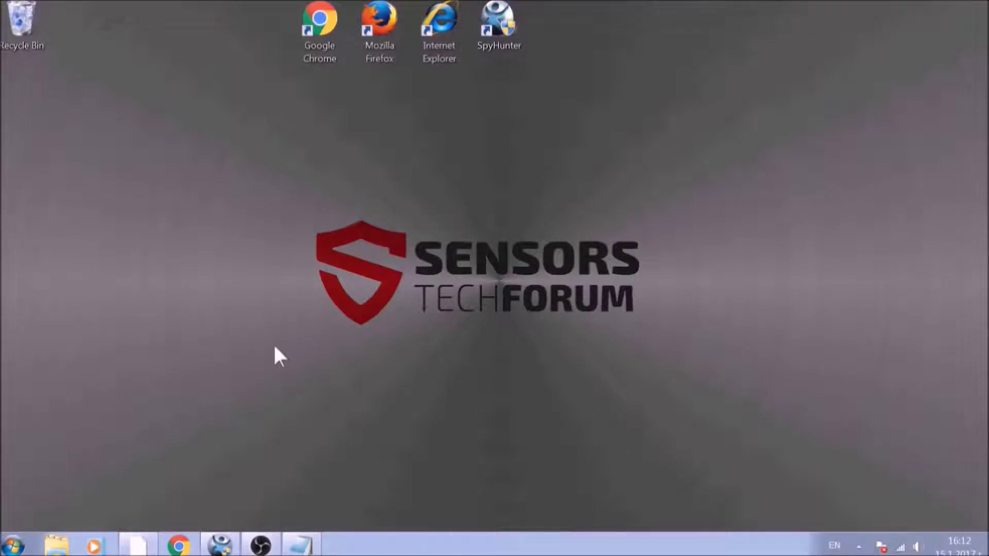
Step: Bring up the Run prompt, move it to the screen centre, and enter APPWIZ.CPL
{"action": "key", "text": "super+r"}
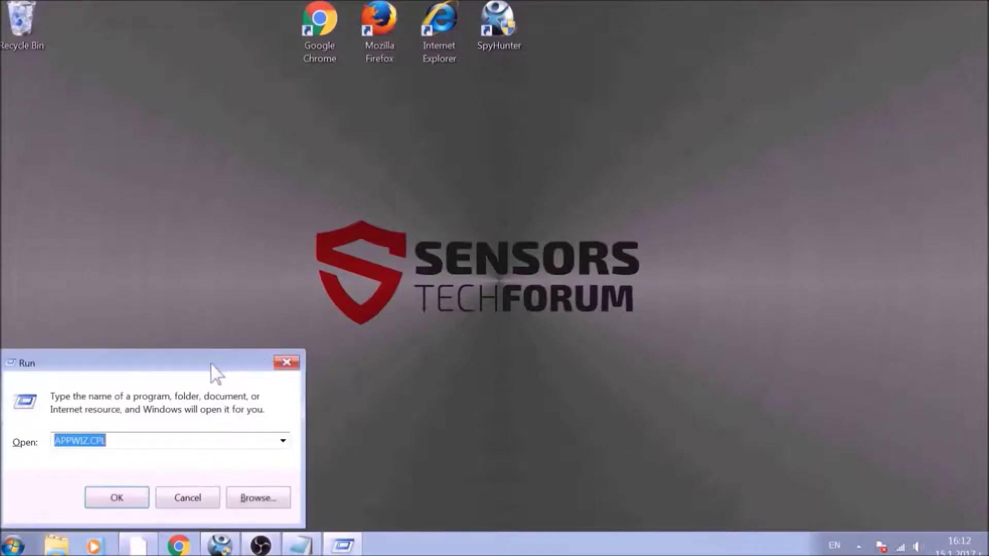
{"action": "left_click_drag", "start_coordinate": [212, 363], "coordinate": [497, 202]}
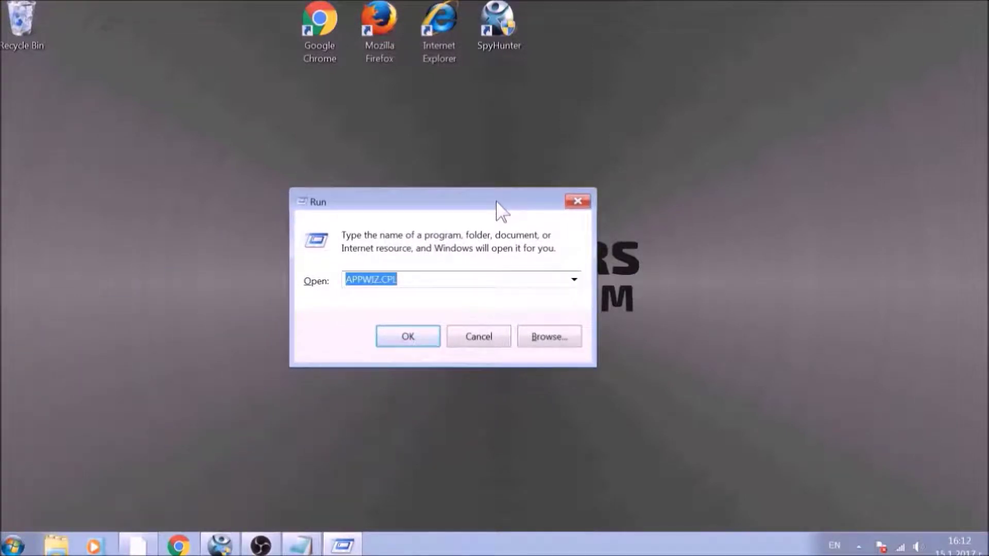
{"action": "type", "text": "APPWIZ"}
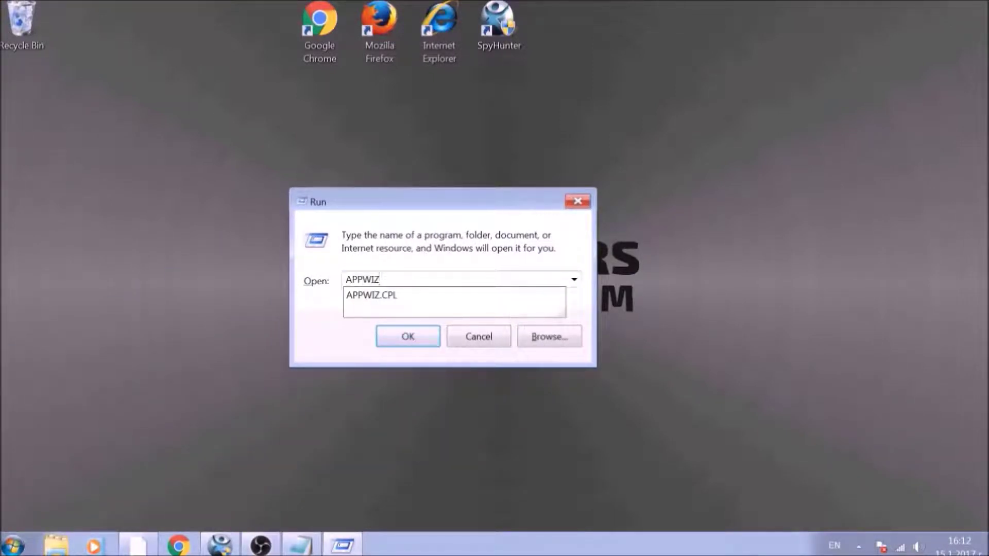
{"action": "type", "text": ".CPL"}
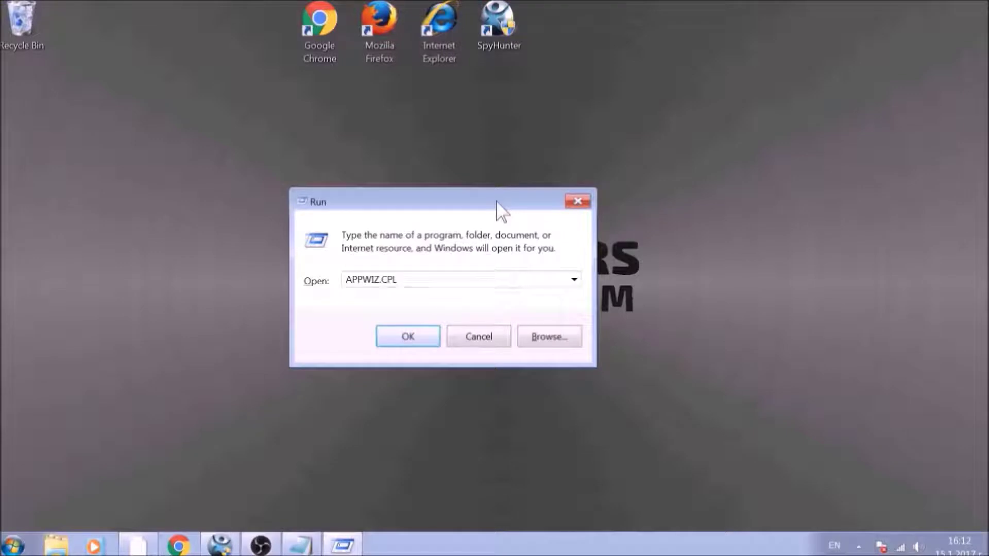
Step: Run APPWIZ.CPL to list the installed programs and scroll down the list
{"action": "left_click", "coordinate": [404, 336]}
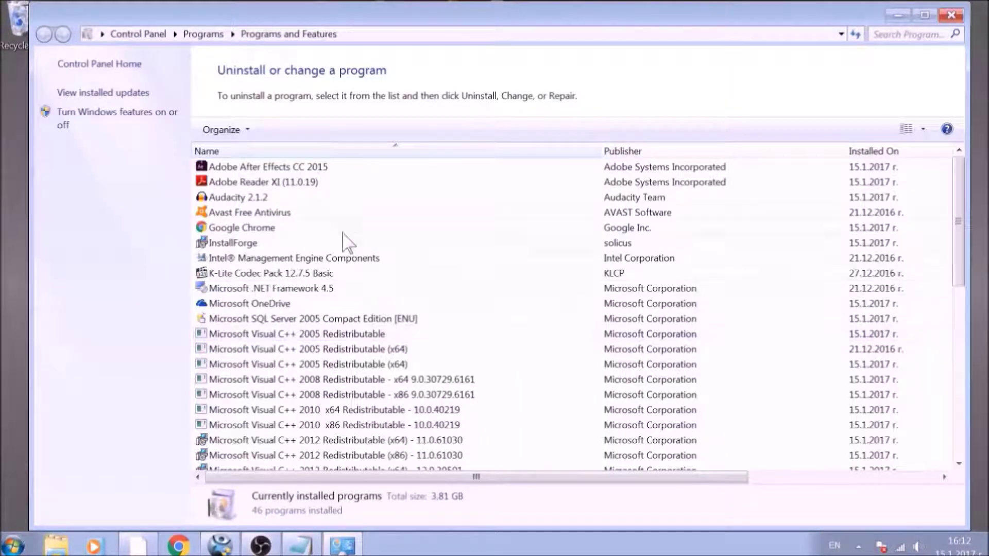
{"action": "scroll", "coordinate": [345, 228], "scroll_direction": "down", "scroll_amount": 1}
{"action": "scroll", "coordinate": [349, 231], "scroll_direction": "down", "scroll_amount": 8}
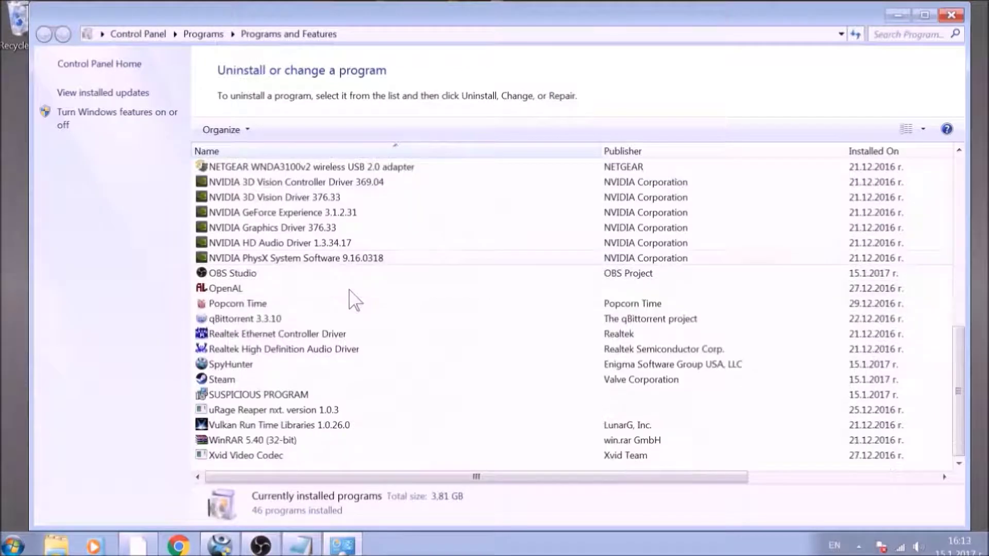
Step: Uninstall SUSPICIOUS PROGRAM, confirm its removal, and close Programs and Features
{"action": "left_click", "coordinate": [334, 397]}
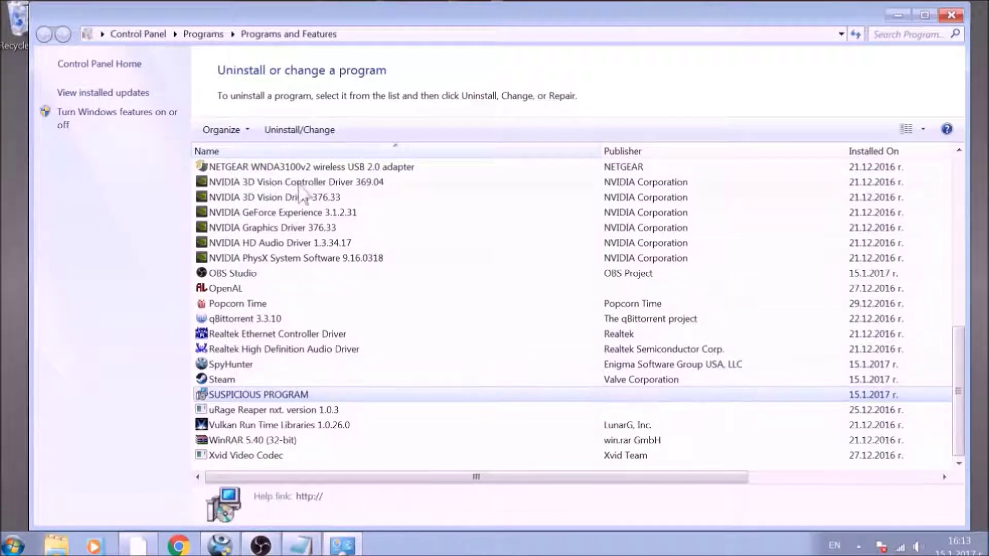
{"action": "left_click", "coordinate": [308, 132]}
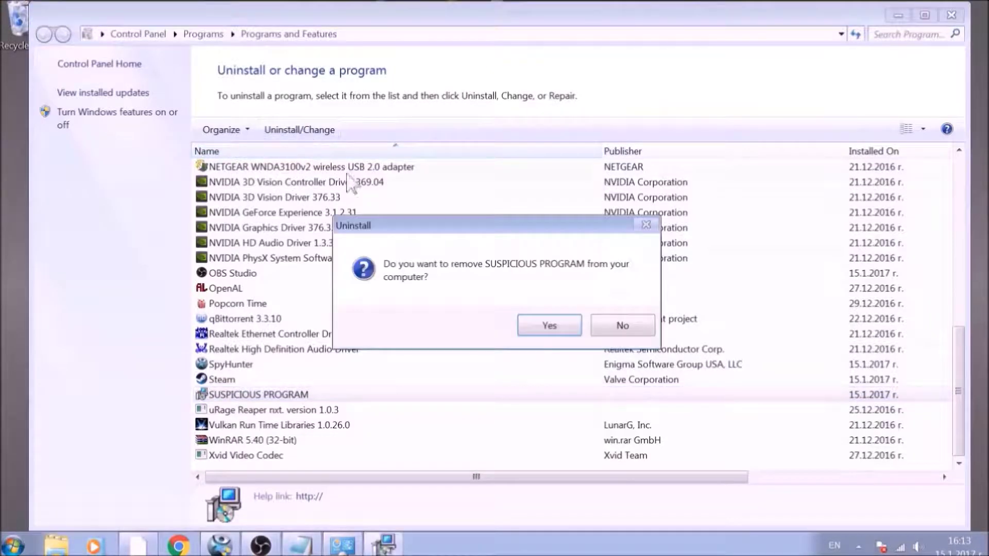
{"action": "left_click", "coordinate": [547, 323]}
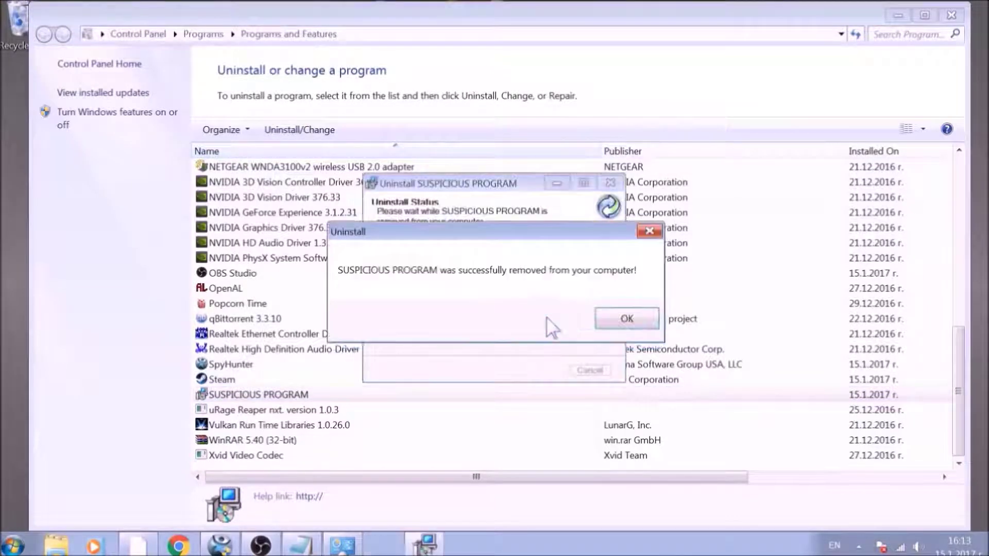
{"action": "left_click", "coordinate": [616, 317]}
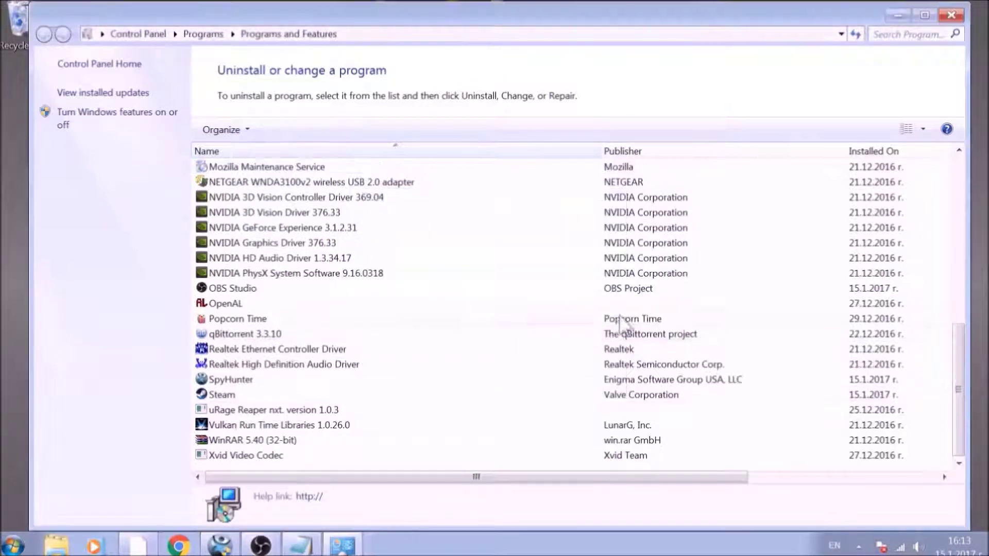
{"action": "left_click", "coordinate": [961, 17]}
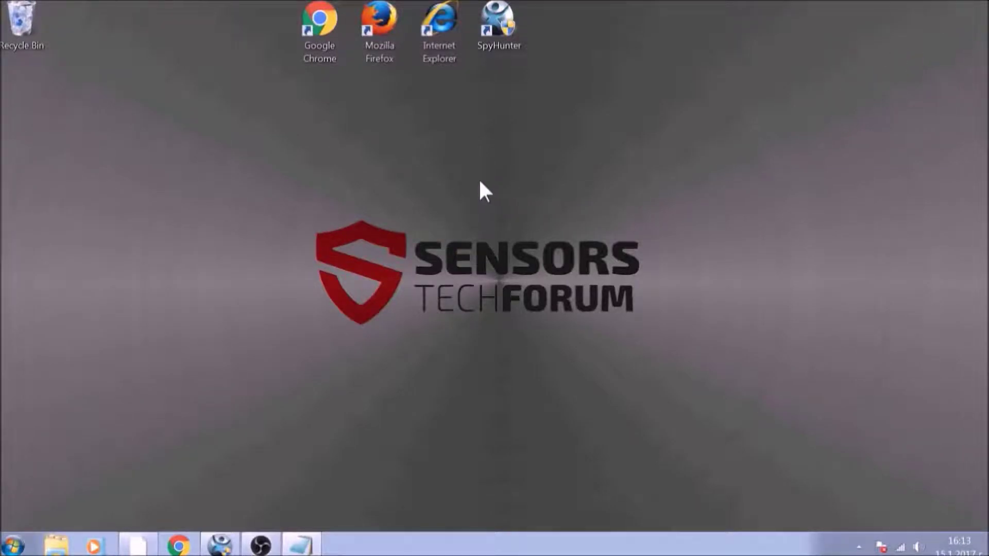
Step: Launch Google Chrome and load chrome://net-internals/#DNS over the sign-in page
{"action": "double_click", "coordinate": [332, 29]}
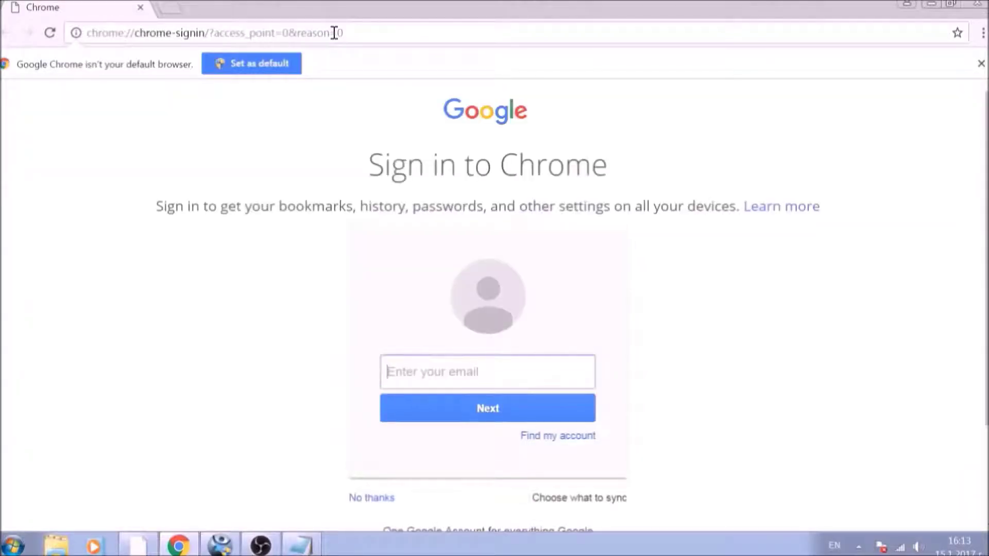
{"action": "left_click", "coordinate": [347, 32]}
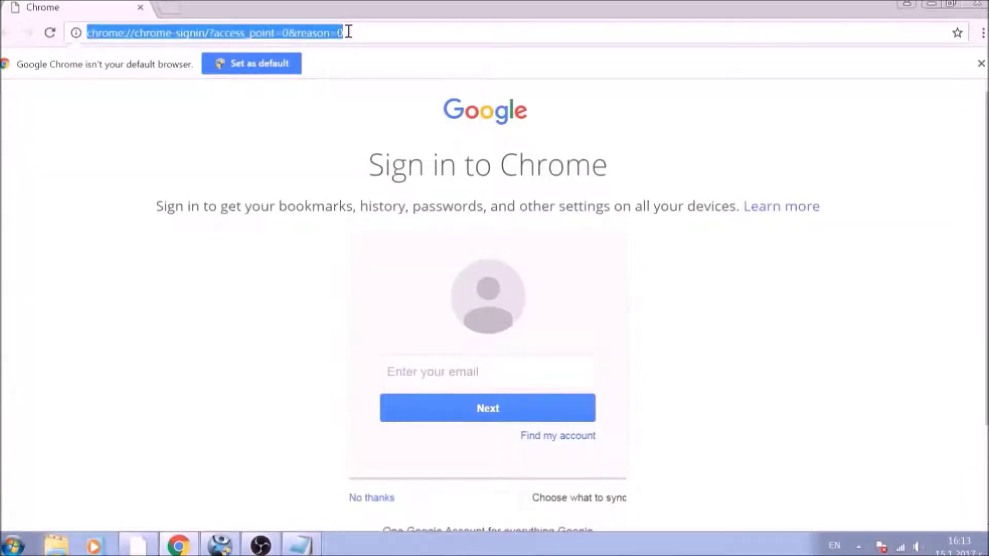
{"action": "type", "text": "CHROME"}
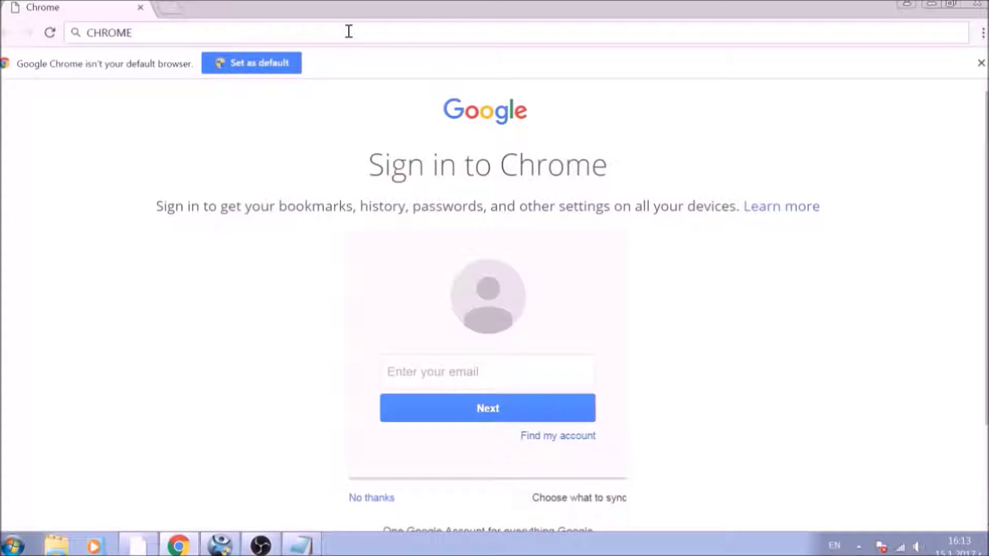
{"action": "type", "text": "://NE"}
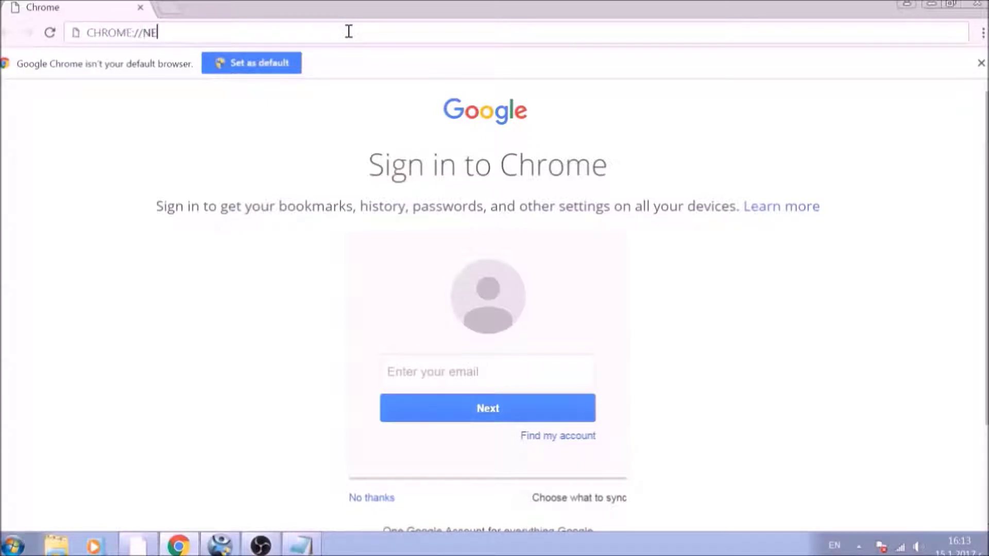
{"action": "type", "text": "T-INTE"}
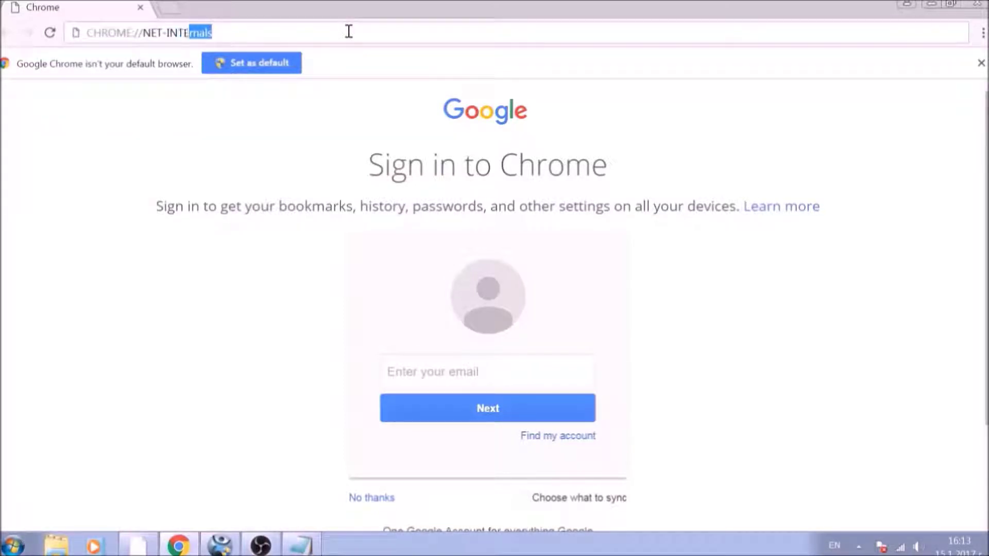
{"action": "type", "text": "RNALS/#DNS"}
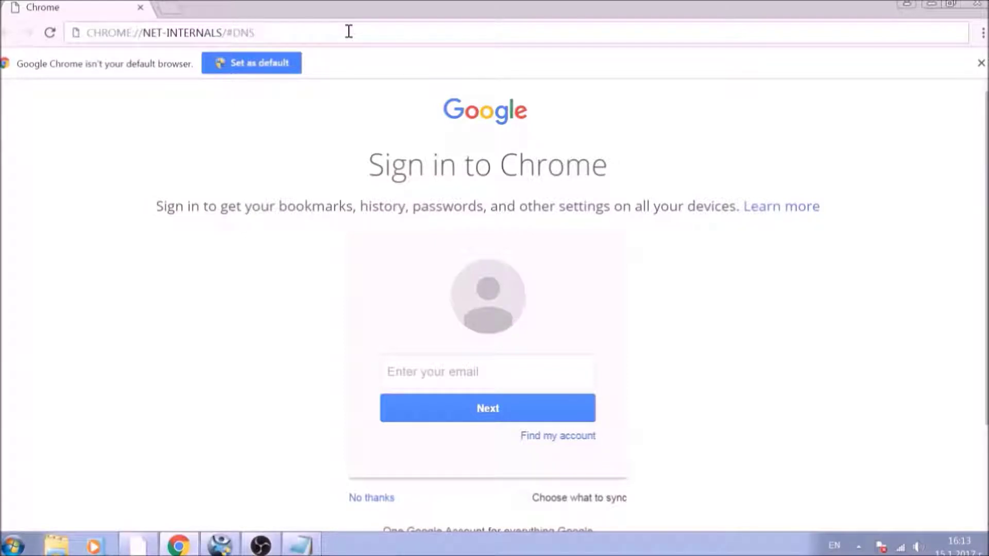
{"action": "key", "text": "Return"}
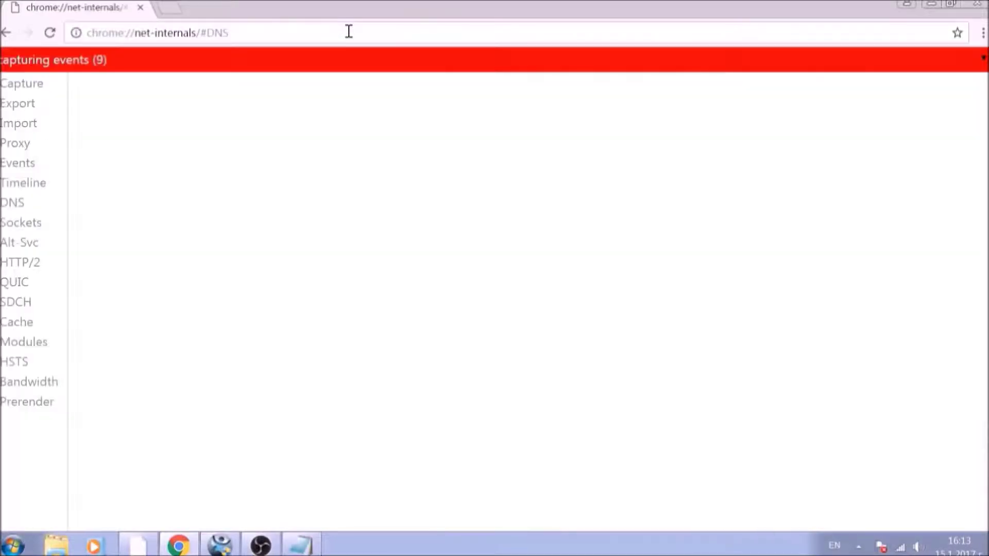
Step: Clear the DNS host resolver cache to 0 entries and view the Cache statistics page
{"action": "left_click", "coordinate": [16, 206]}
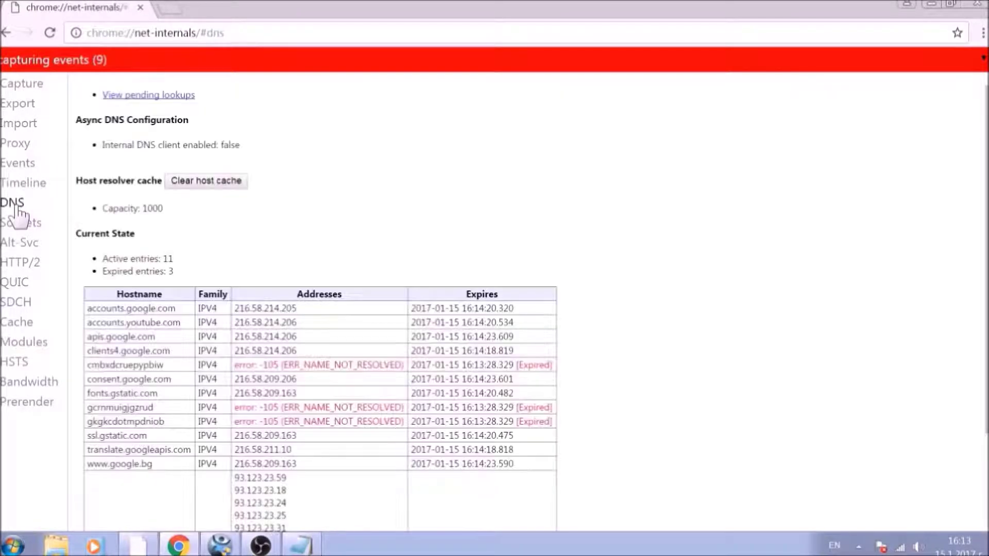
{"action": "left_click", "coordinate": [208, 184]}
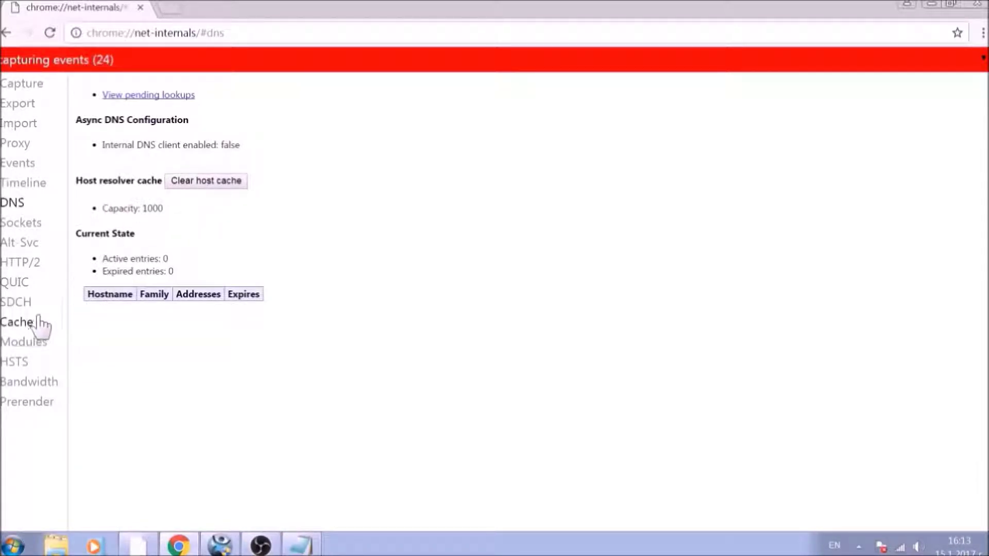
{"action": "left_click", "coordinate": [21, 322]}
{"action": "scroll", "coordinate": [106, 297], "scroll_direction": "down", "scroll_amount": 6}
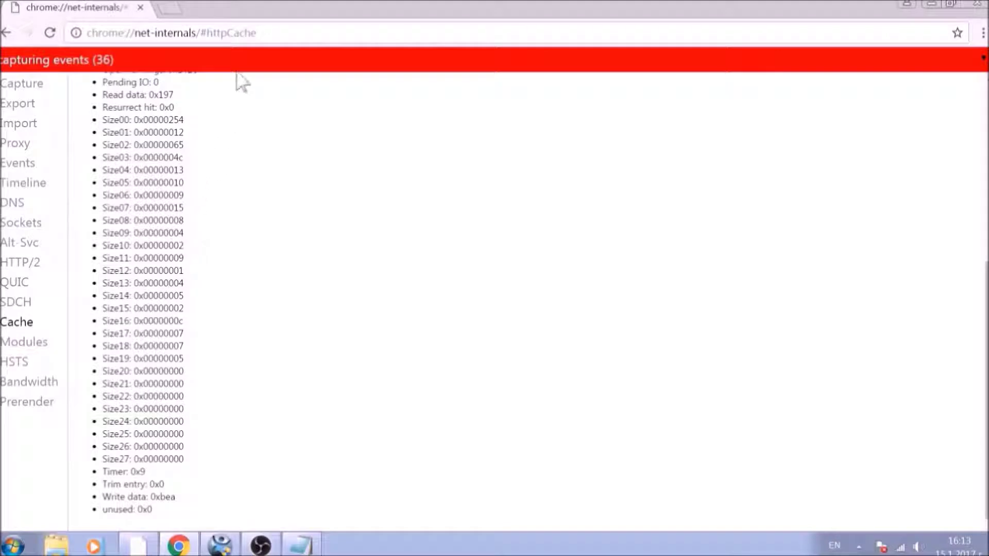
Step: Go to chrome://settings/clearBrowserData in Chrome's address bar
{"action": "left_click", "coordinate": [255, 33]}
{"action": "type", "text": "CH"}
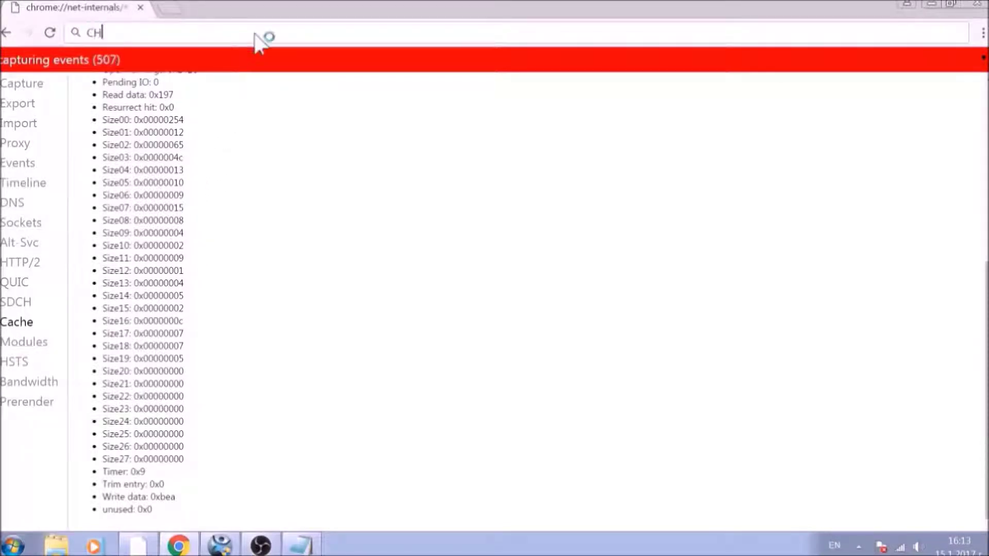
{"action": "type", "text": "ROME:"}
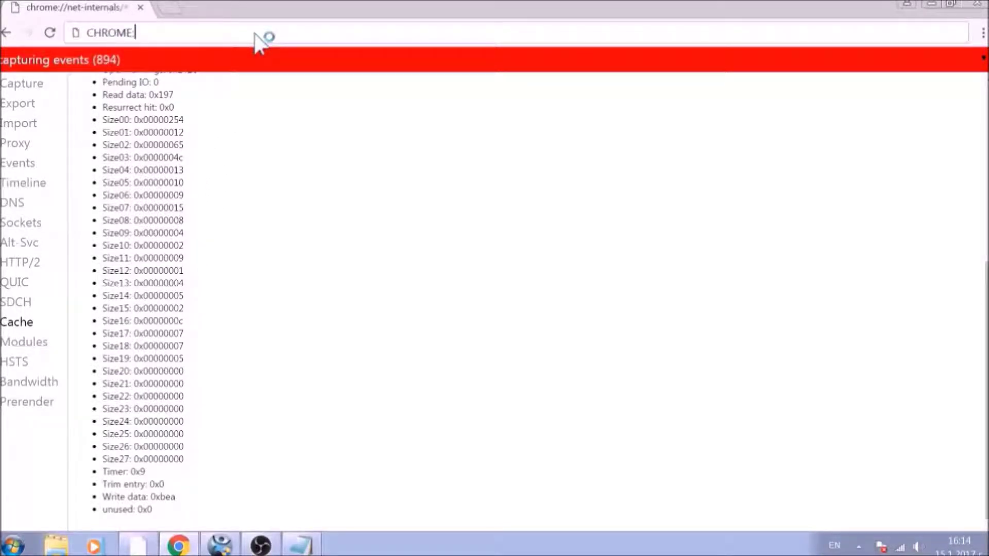
{"action": "type", "text": "//SETTINGS"}
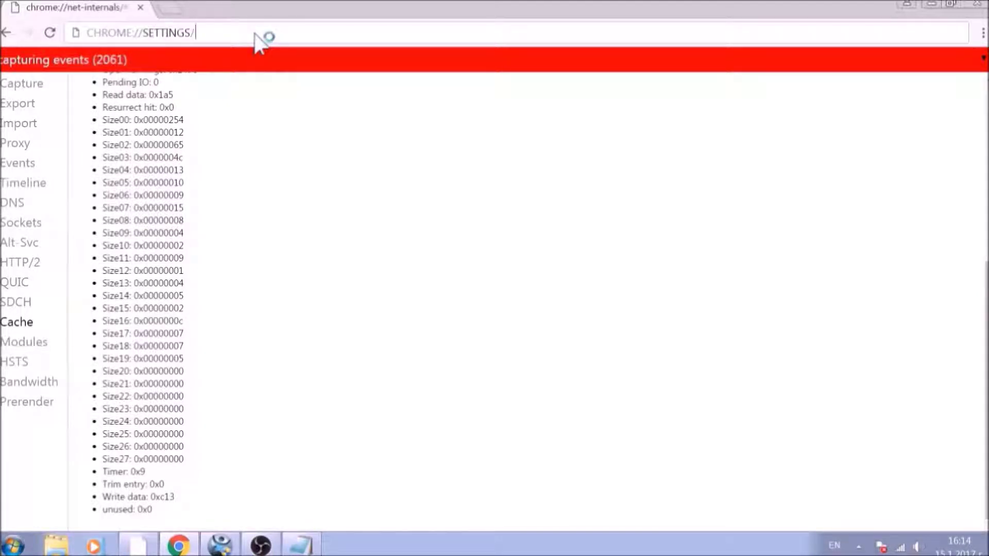
{"action": "type", "text": "/CLEARBW"}
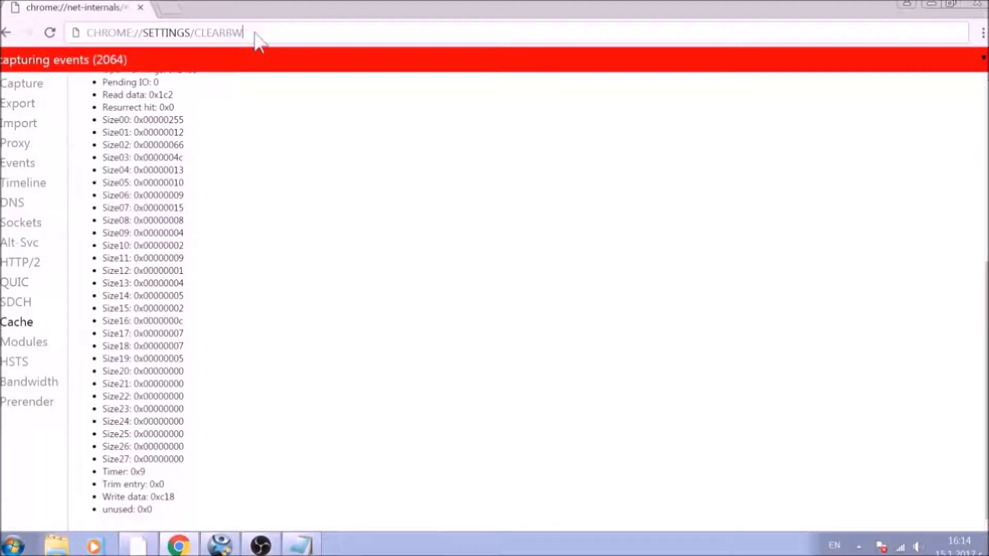
{"action": "key", "text": "BackSpace"}
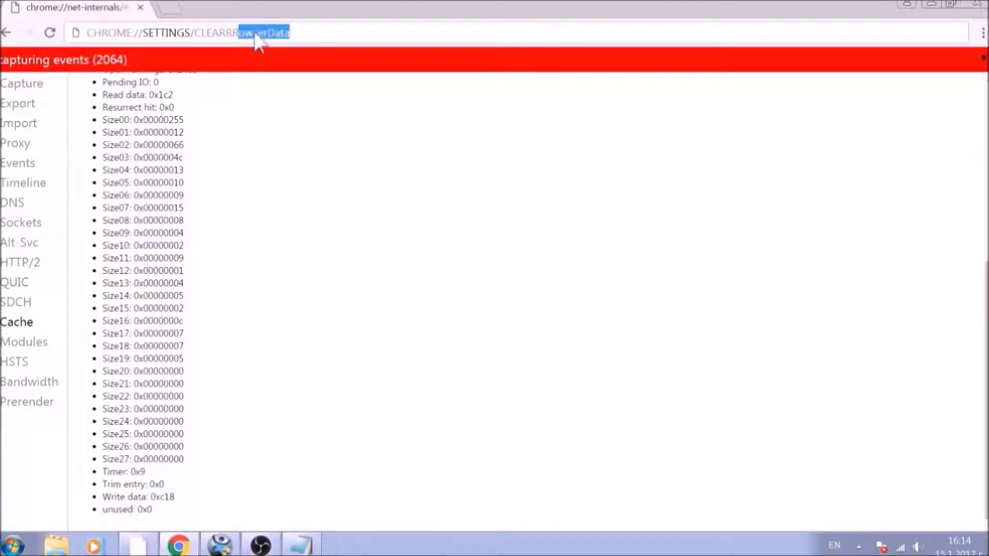
{"action": "type", "text": "ROWSERDATA"}
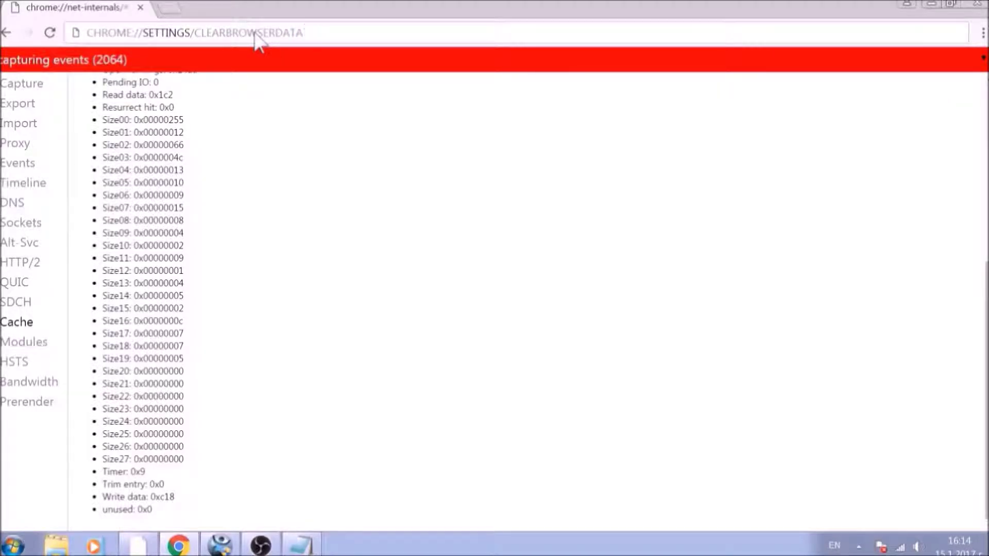
{"action": "key", "text": "Return"}
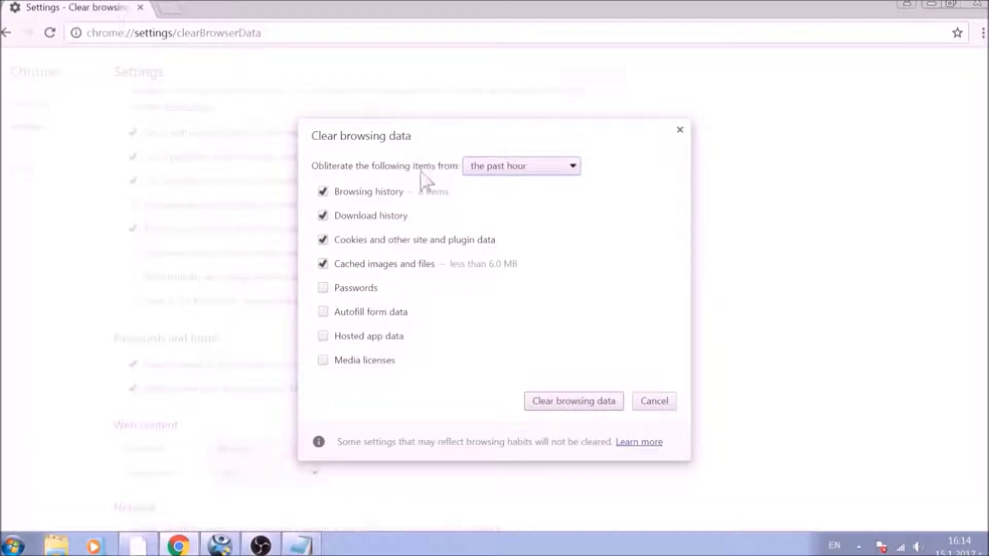
Step: Clear browsing data from the beginning of time, including passwords, autofill, hosted app data and media licenses
{"action": "left_click", "coordinate": [569, 169]}
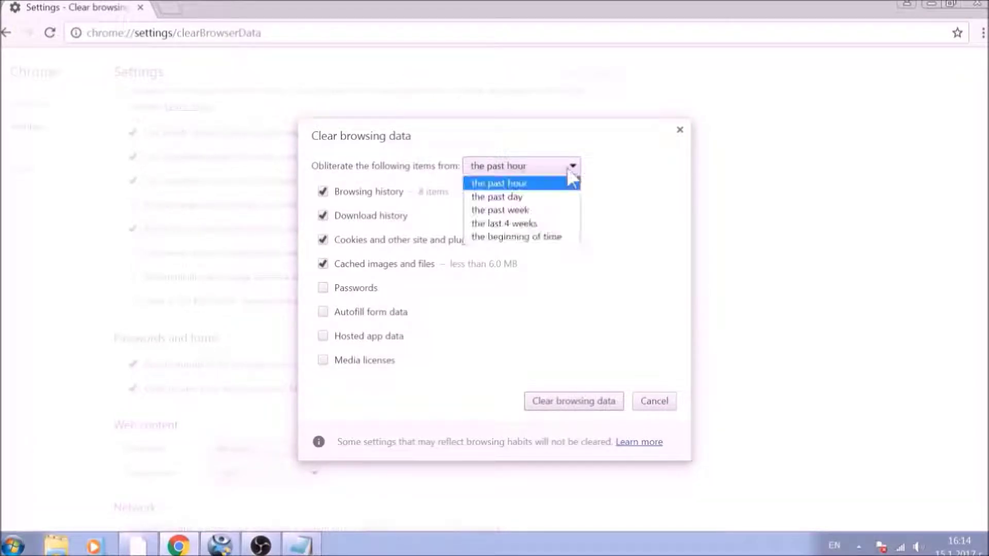
{"action": "left_click", "coordinate": [554, 240]}
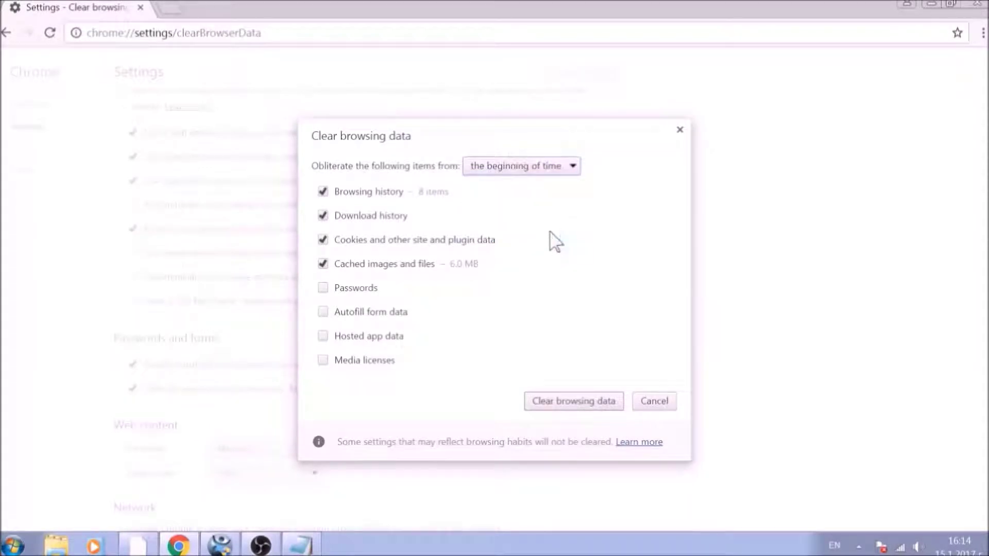
{"action": "left_click", "coordinate": [369, 287]}
{"action": "left_click", "coordinate": [374, 313]}
{"action": "left_click", "coordinate": [372, 336]}
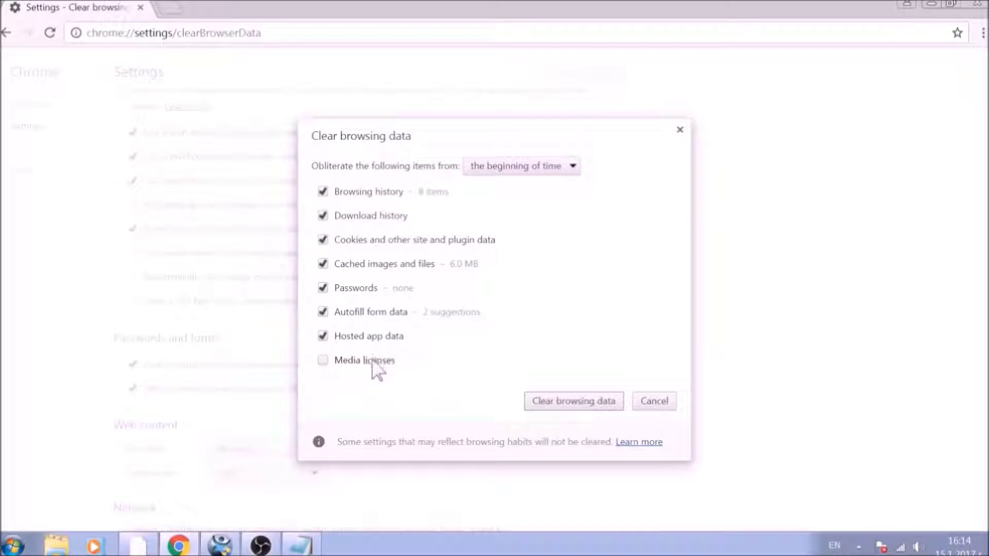
{"action": "left_click", "coordinate": [373, 360]}
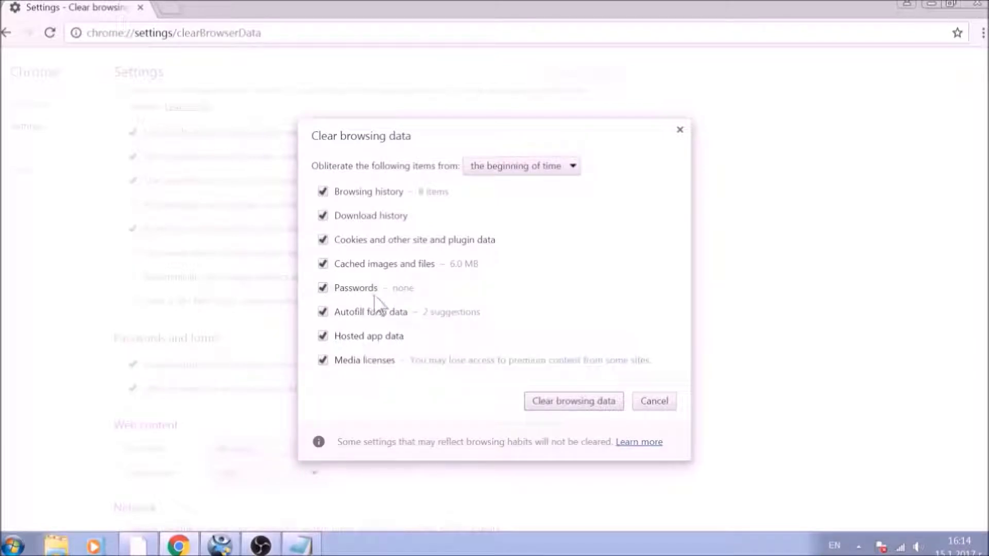
{"action": "left_click", "coordinate": [577, 401]}
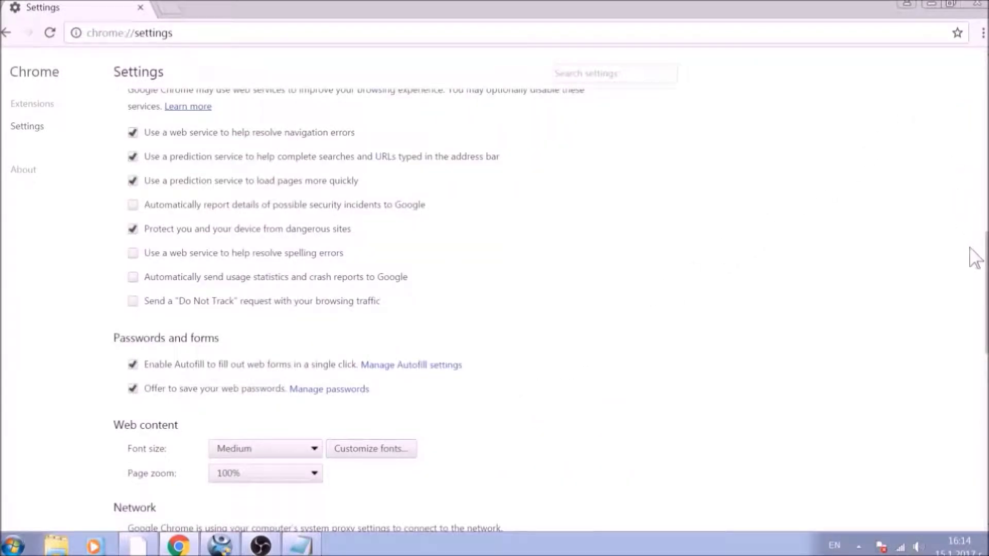
Step: Reset Chrome's settings to their original defaults, then close the browser
{"action": "left_click_drag", "start_coordinate": [987, 296], "coordinate": [976, 477]}
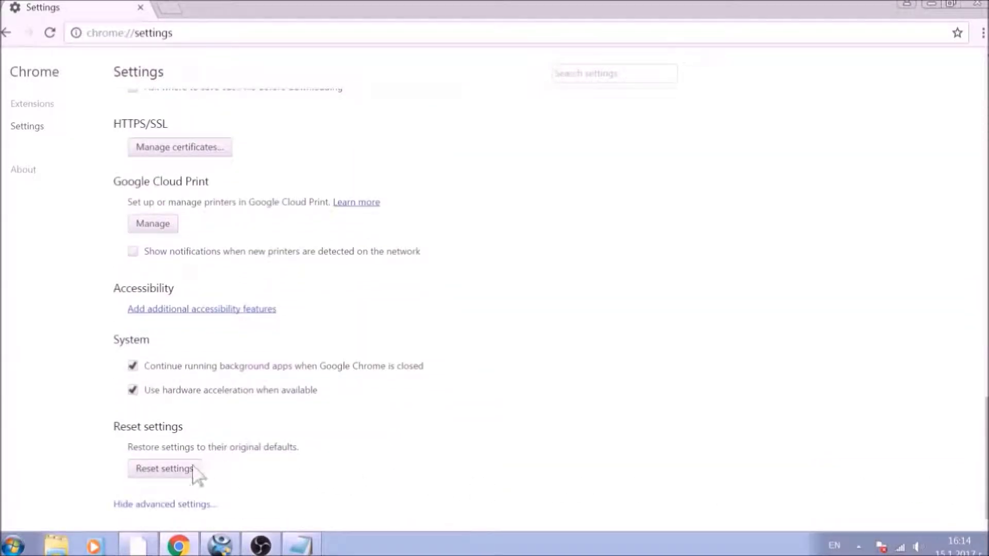
{"action": "left_click", "coordinate": [164, 470]}
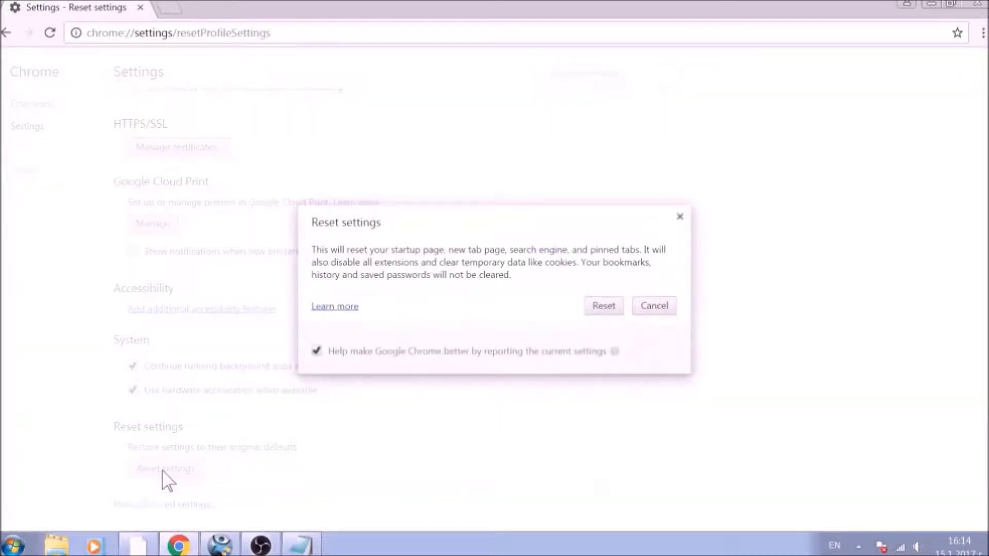
{"action": "left_click", "coordinate": [605, 306]}
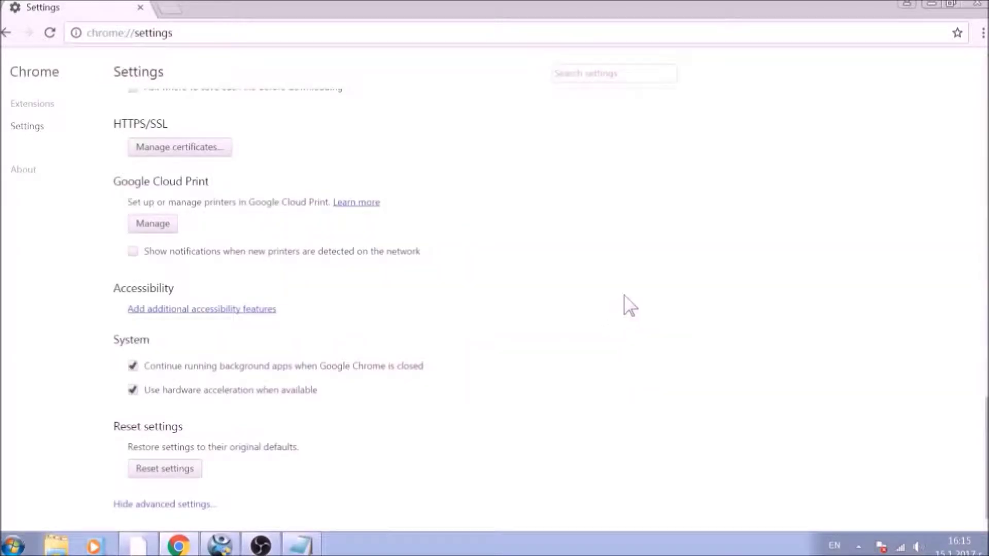
{"action": "left_click", "coordinate": [979, 6]}
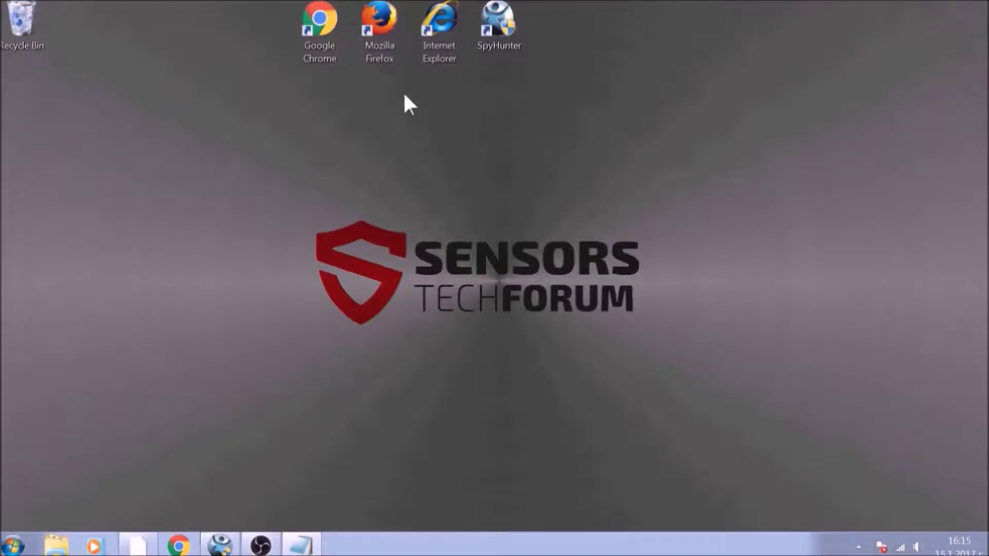
Step: Launch Firefox, open Options, and restore the home page to its default
{"action": "double_click", "coordinate": [385, 52]}
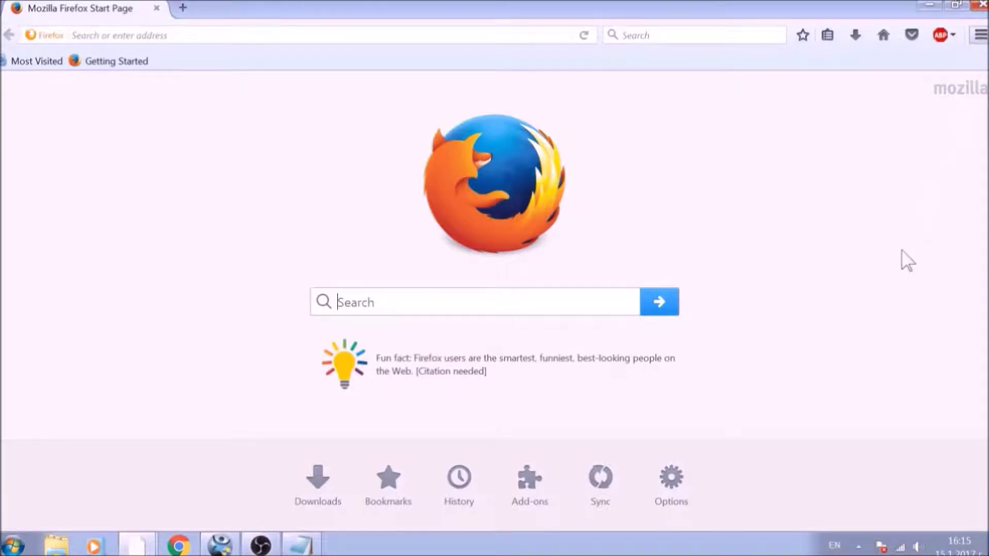
{"action": "key", "text": "alt+t"}
{"action": "key", "text": "o"}
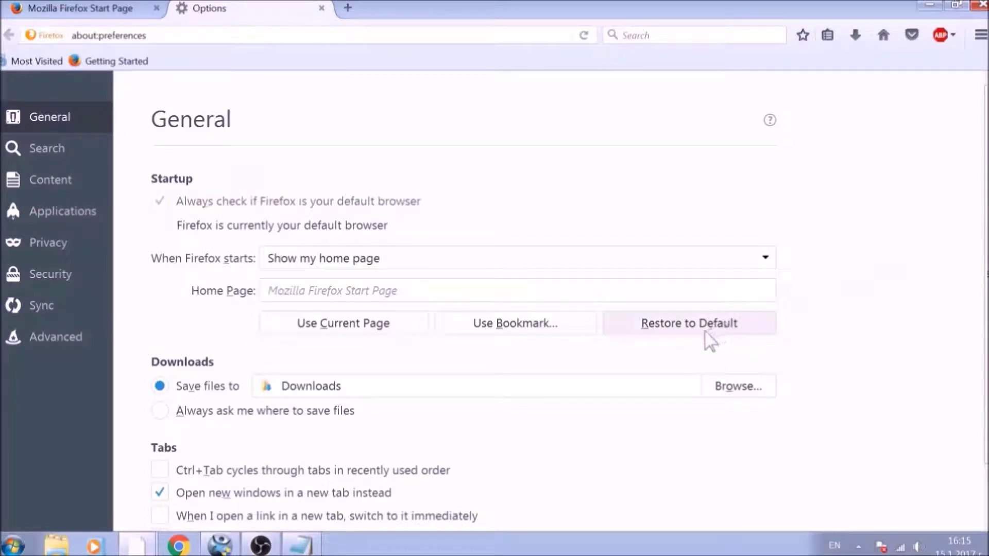
{"action": "left_click", "coordinate": [705, 331]}
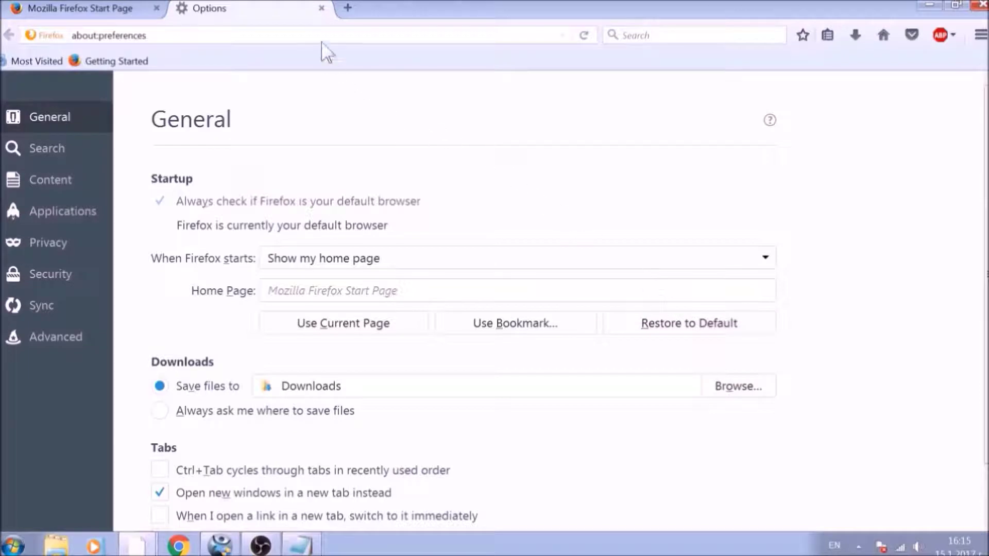
Step: Replace the Firefox address bar text with ABOUT:SUPPORT
{"action": "left_click", "coordinate": [321, 38]}
{"action": "key", "text": "ctrl+a"}
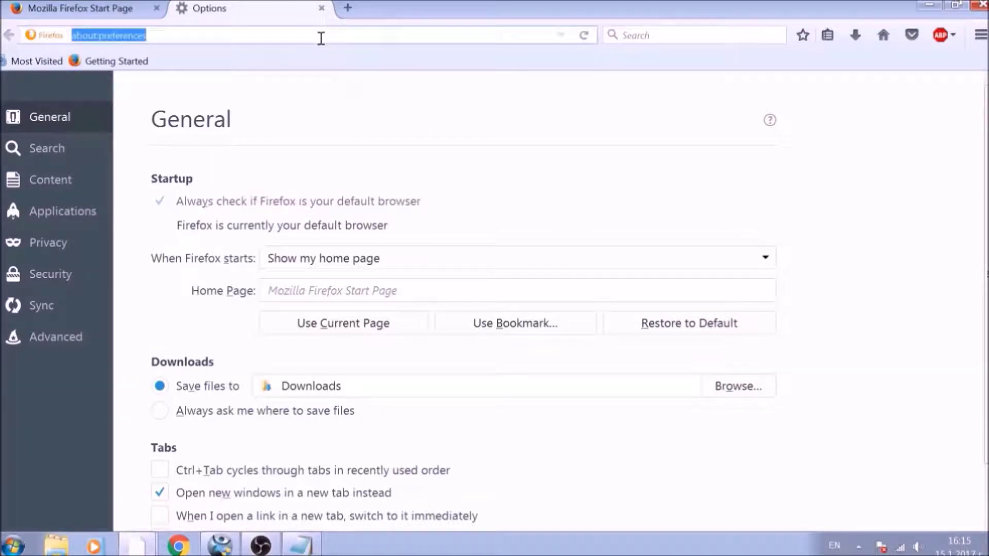
{"action": "type", "text": "ABO"}
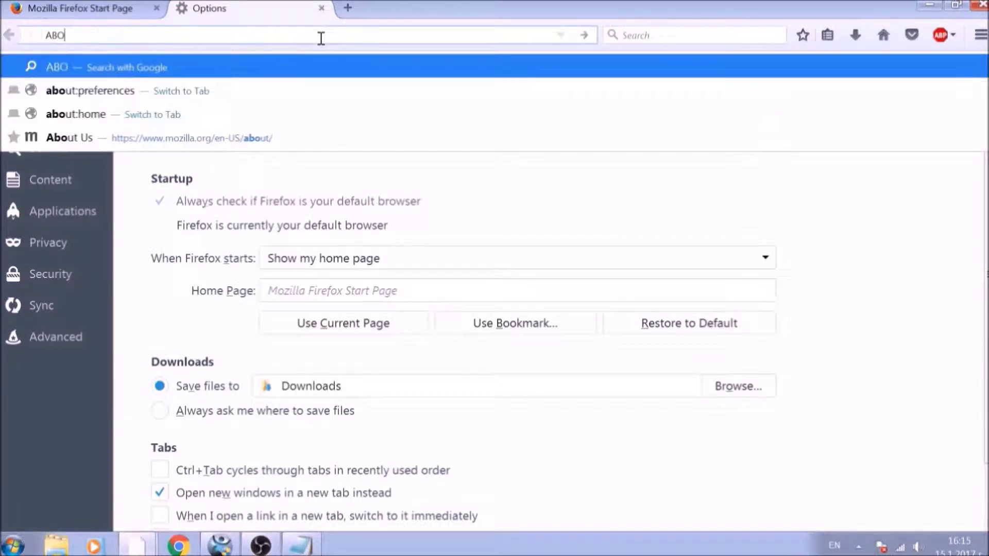
{"action": "type", "text": "UT:SU"}
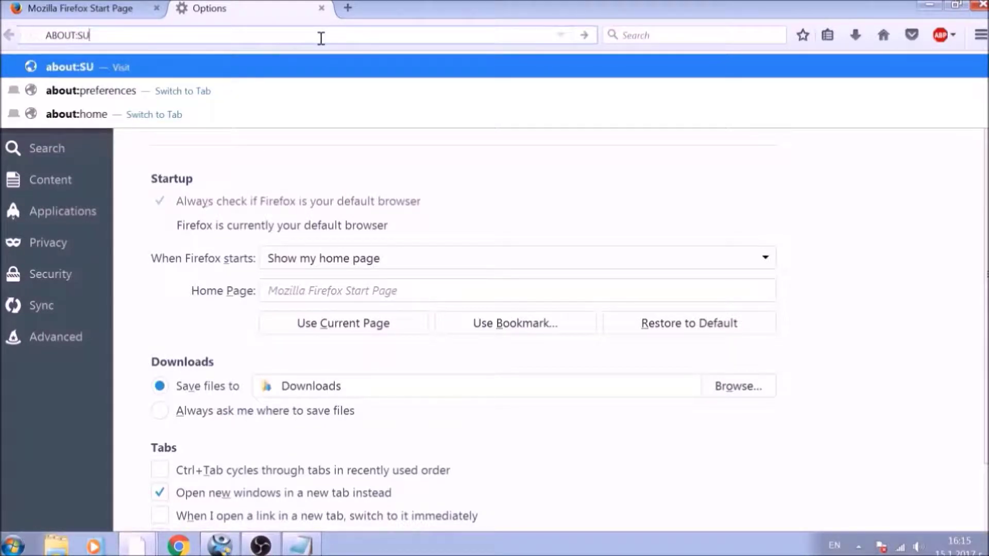
{"action": "type", "text": "PPORT"}
Step: Load about:support and refresh Firefox to its default state
{"action": "key", "text": "Return"}
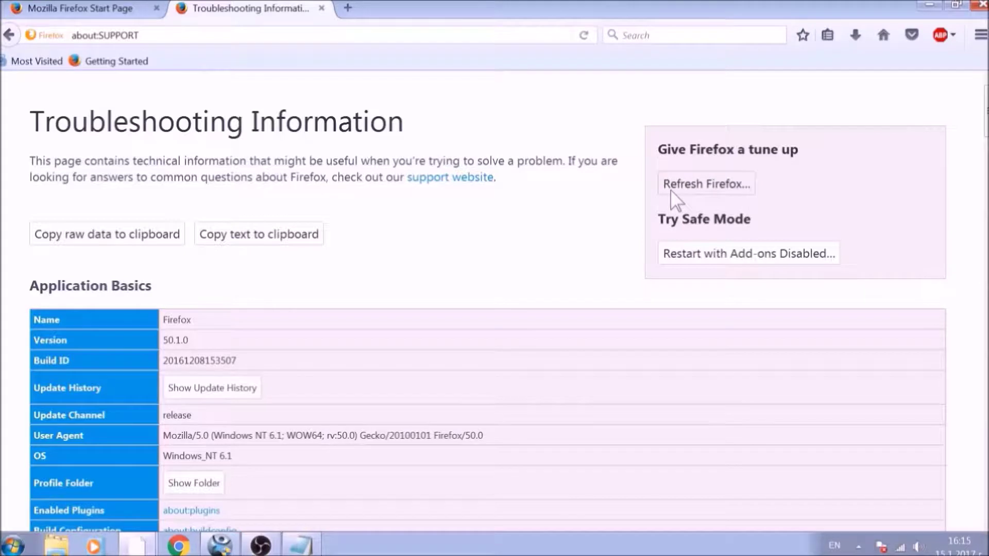
{"action": "left_click", "coordinate": [674, 199]}
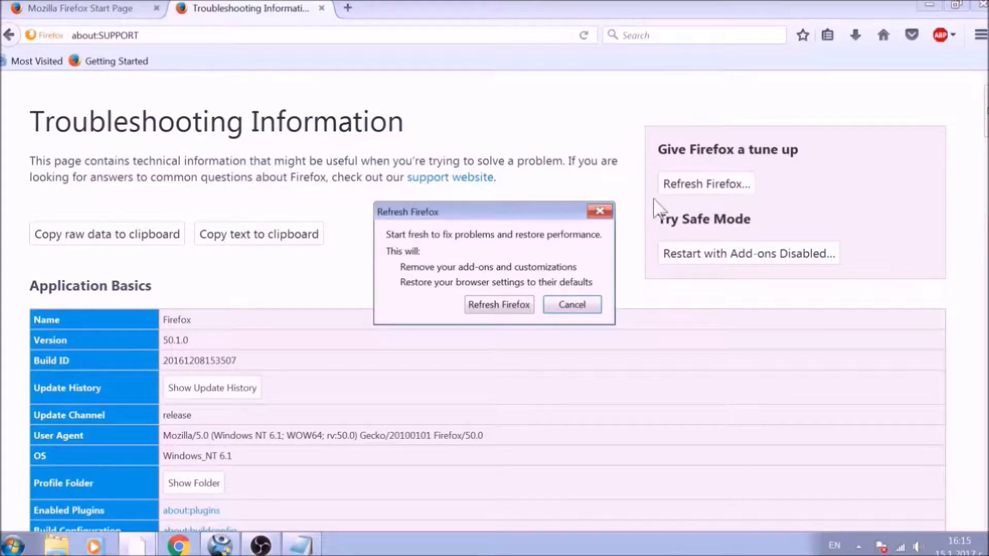
{"action": "left_click", "coordinate": [524, 313]}
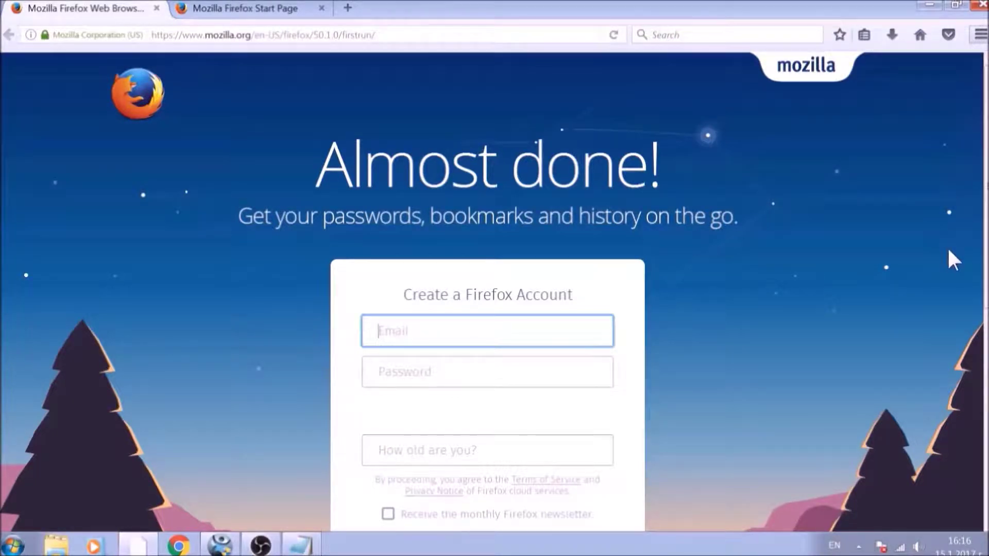
Step: Check that both Avast extensions are disabled, then close Firefox with all three tabs
{"action": "key", "text": "ctrl+shift+a"}
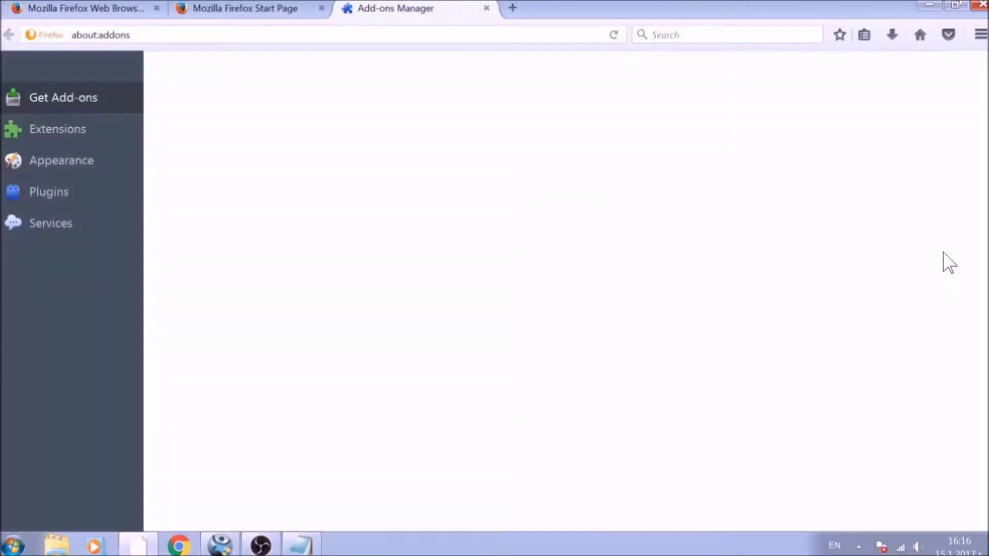
{"action": "left_click", "coordinate": [108, 144]}
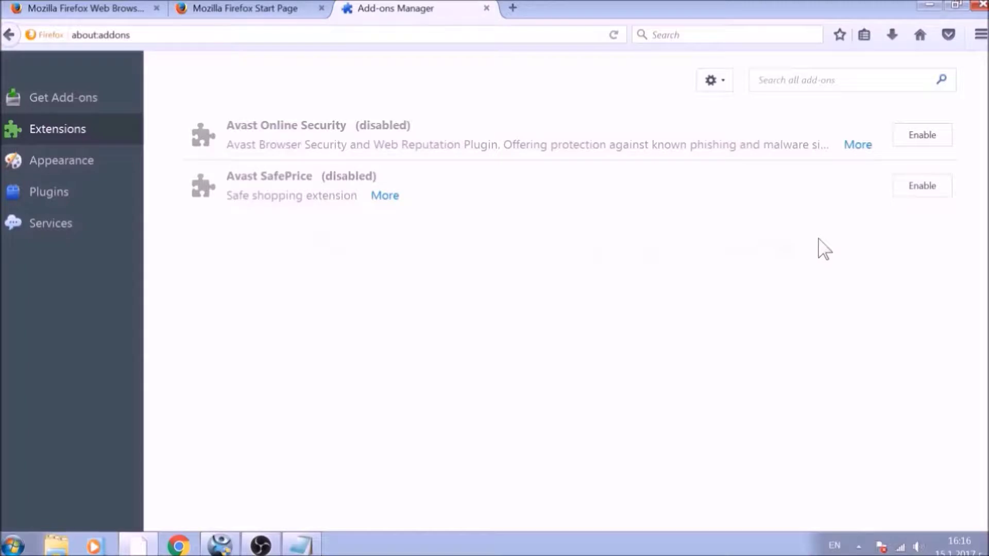
{"action": "key", "text": "alt+F4"}
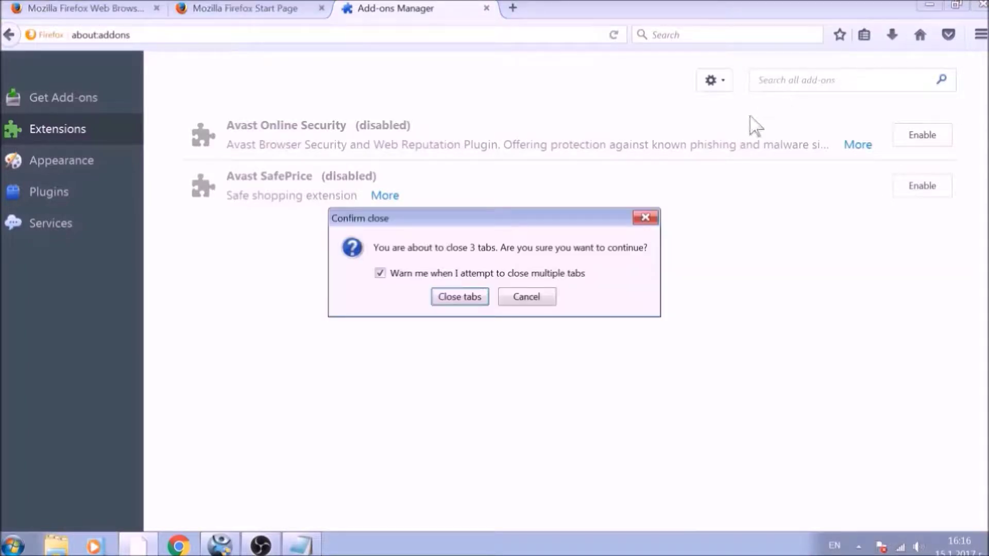
{"action": "left_click", "coordinate": [486, 296]}
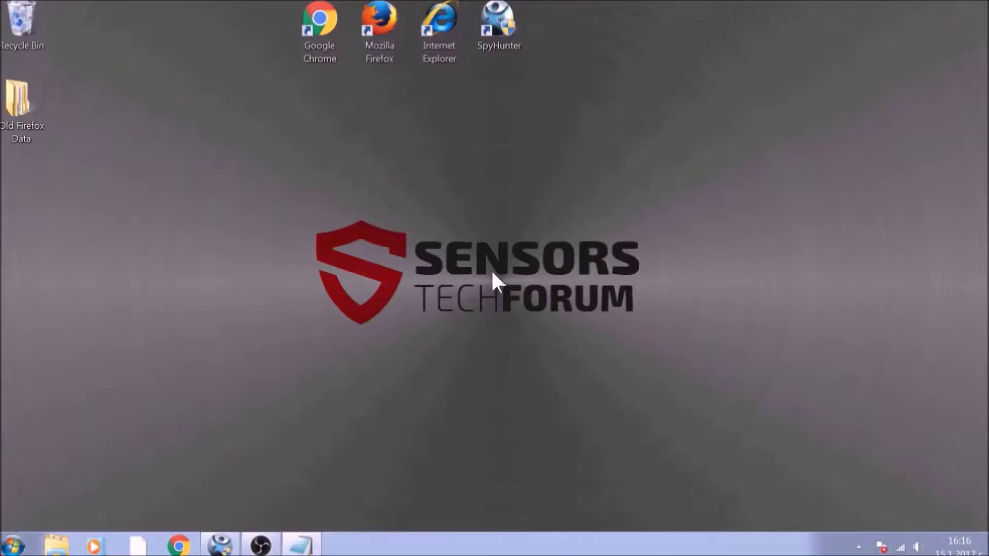
Step: Launch Internet Explorer, set its home page to about:blank in Internet Options, and show the Advanced tab
{"action": "double_click", "coordinate": [439, 44]}
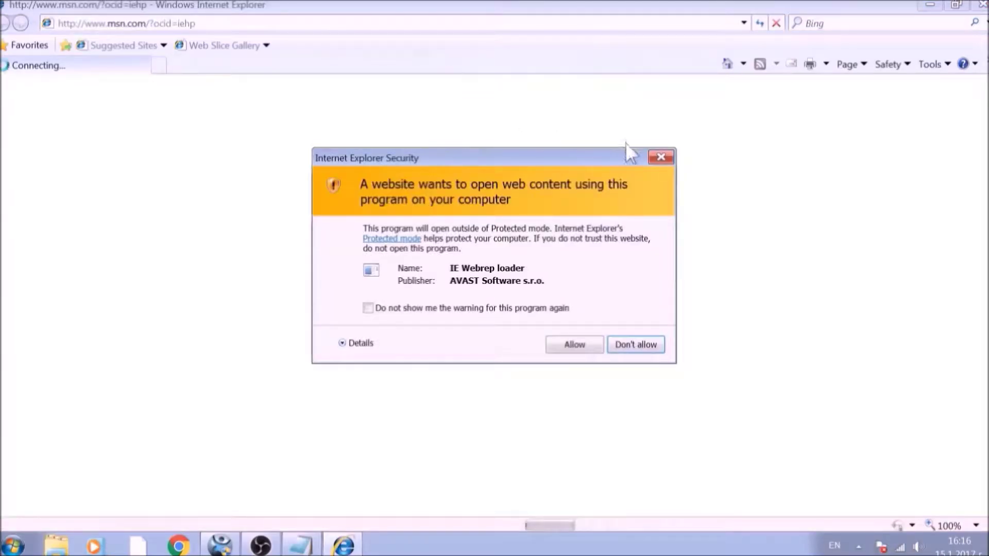
{"action": "left_click", "coordinate": [654, 156]}
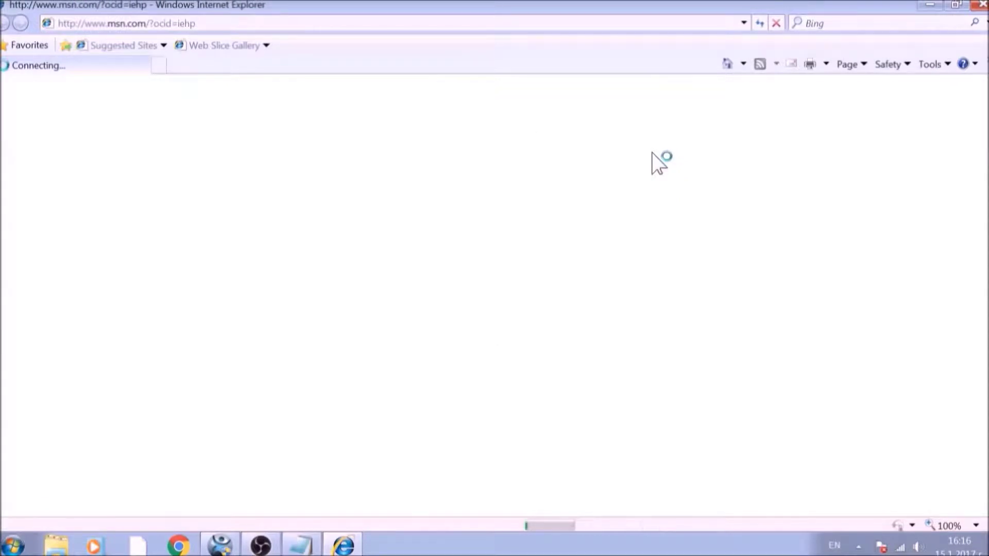
{"action": "left_click", "coordinate": [937, 67]}
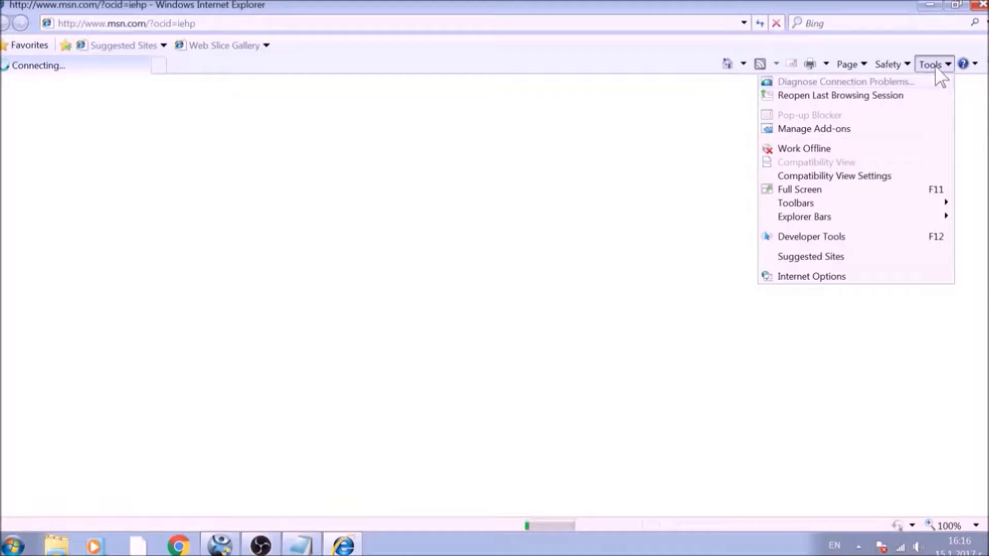
{"action": "left_click", "coordinate": [841, 277]}
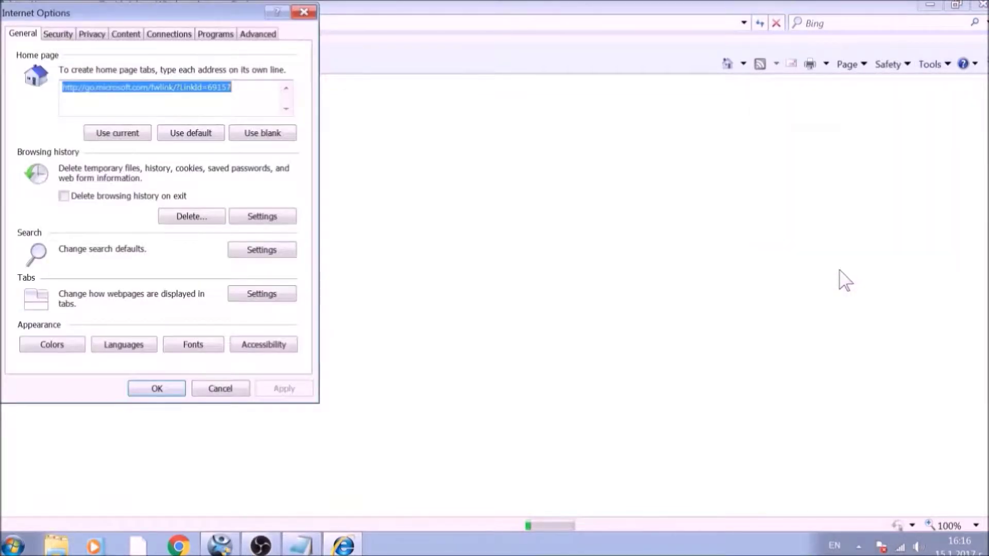
{"action": "left_click", "coordinate": [270, 135]}
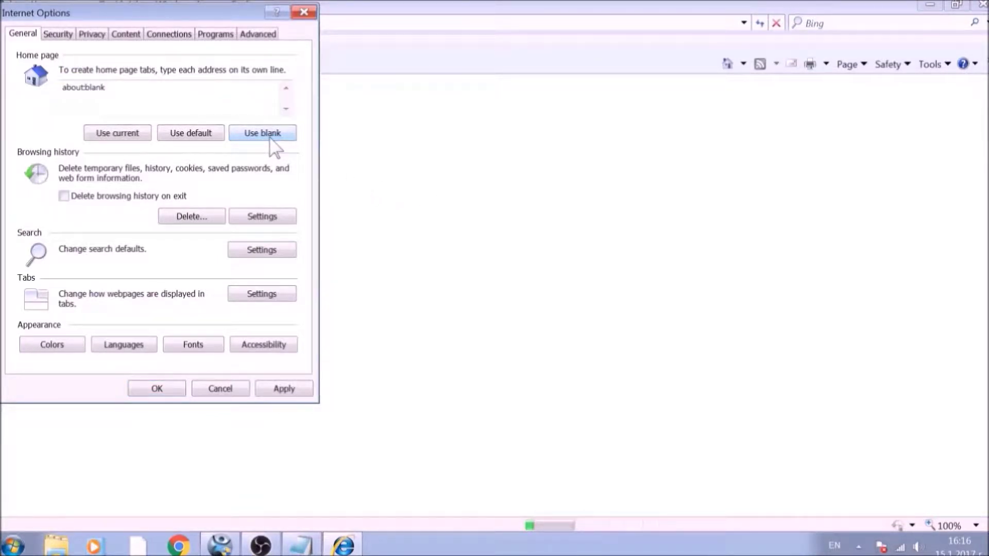
{"action": "left_click", "coordinate": [259, 36]}
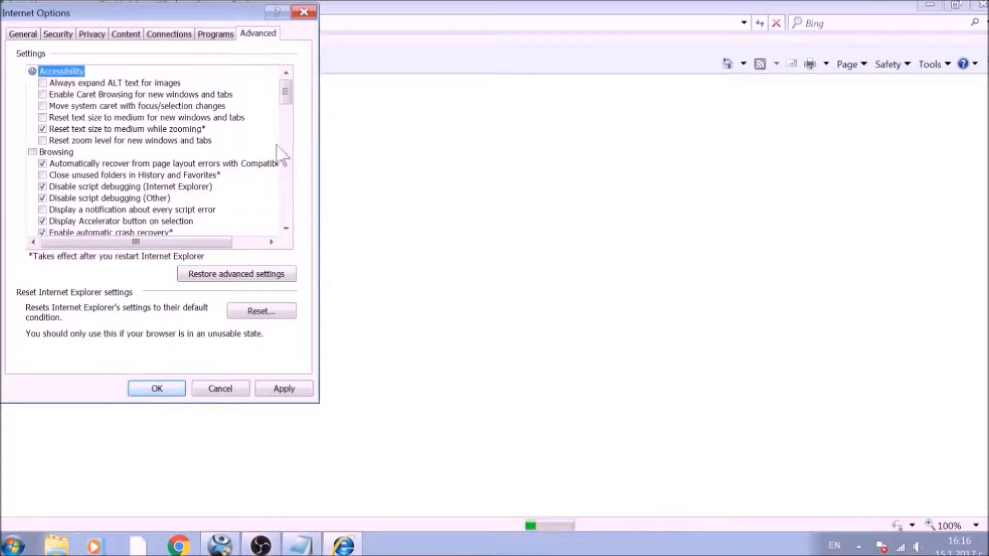
Step: Reset Internet Explorer with Delete personal settings checked, acknowledge the restart notice, and close IE
{"action": "left_click", "coordinate": [286, 311]}
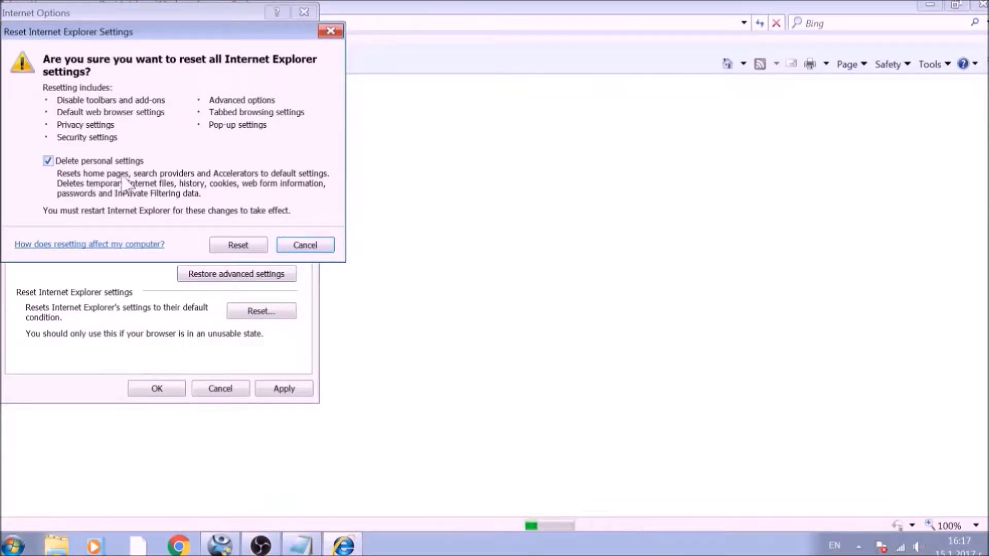
{"action": "left_click", "coordinate": [226, 245]}
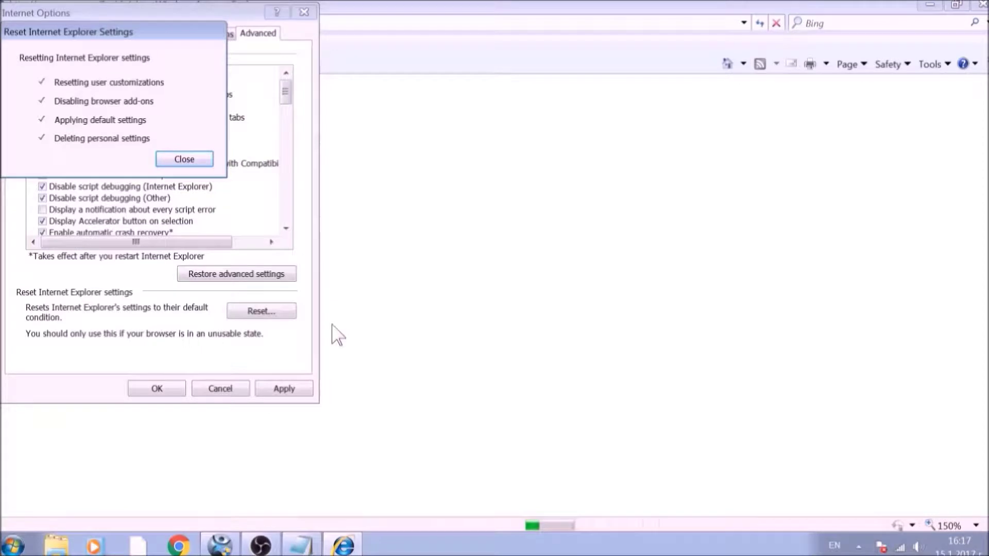
{"action": "left_click", "coordinate": [189, 160]}
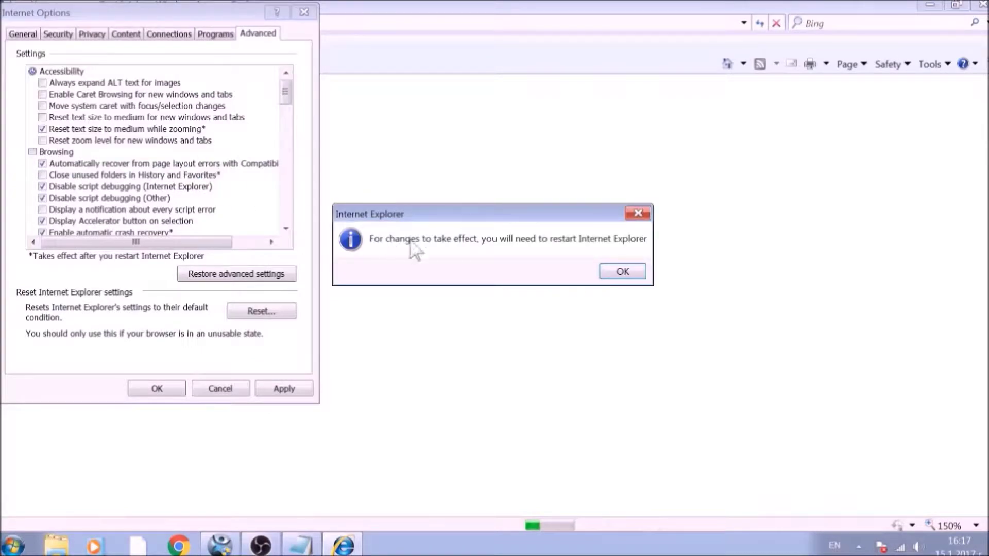
{"action": "left_click", "coordinate": [622, 272]}
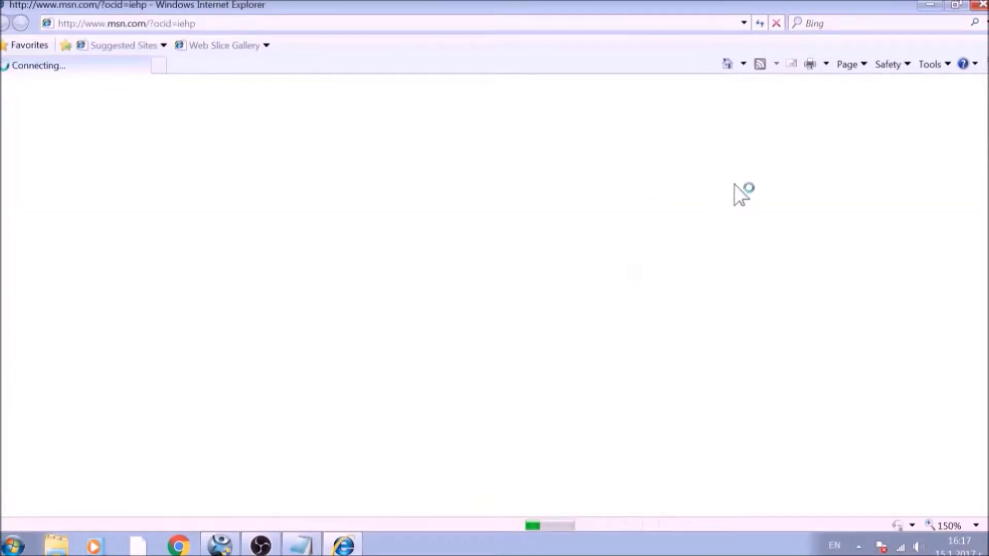
{"action": "left_click", "coordinate": [981, 6]}
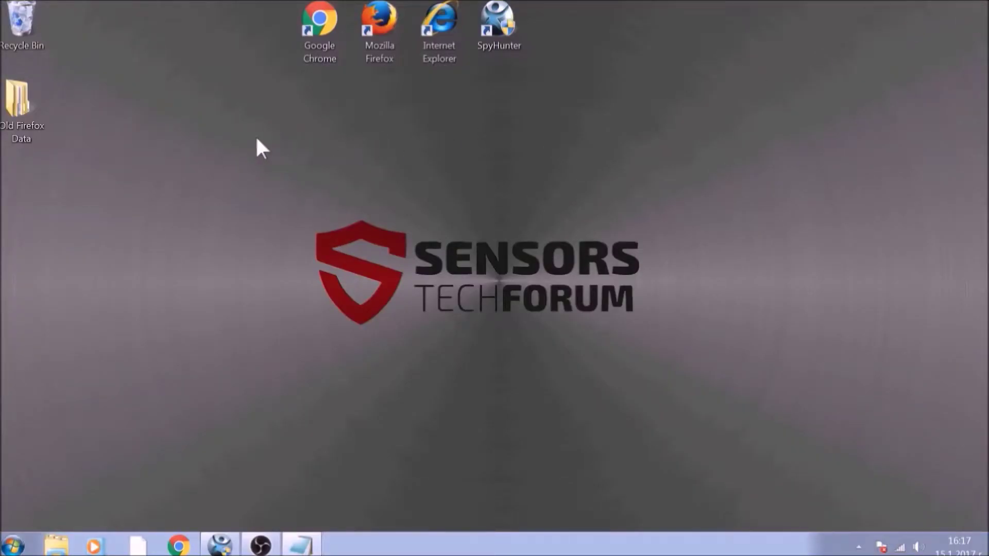
Step: Bring up SpyHunter from the taskbar and launch a Quick Scan via Scan Computer Now!
{"action": "left_click_drag", "start_coordinate": [199, 139], "coordinate": [756, 393]}
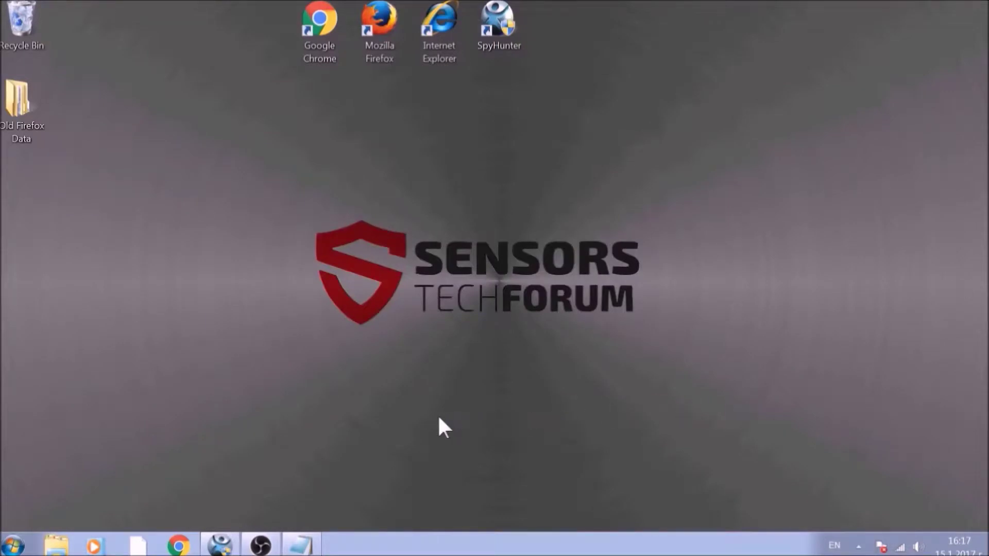
{"action": "left_click", "coordinate": [233, 548]}
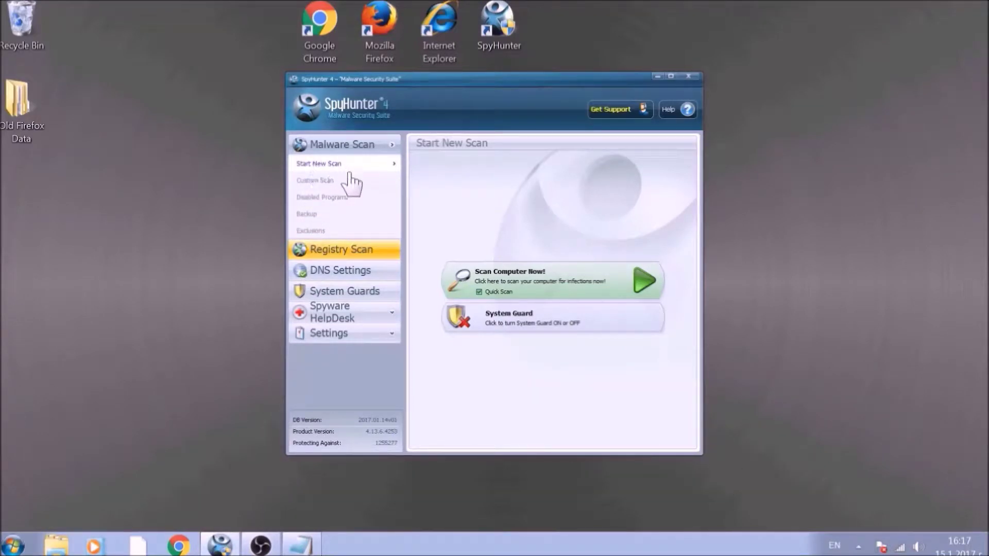
{"action": "left_click", "coordinate": [517, 274]}
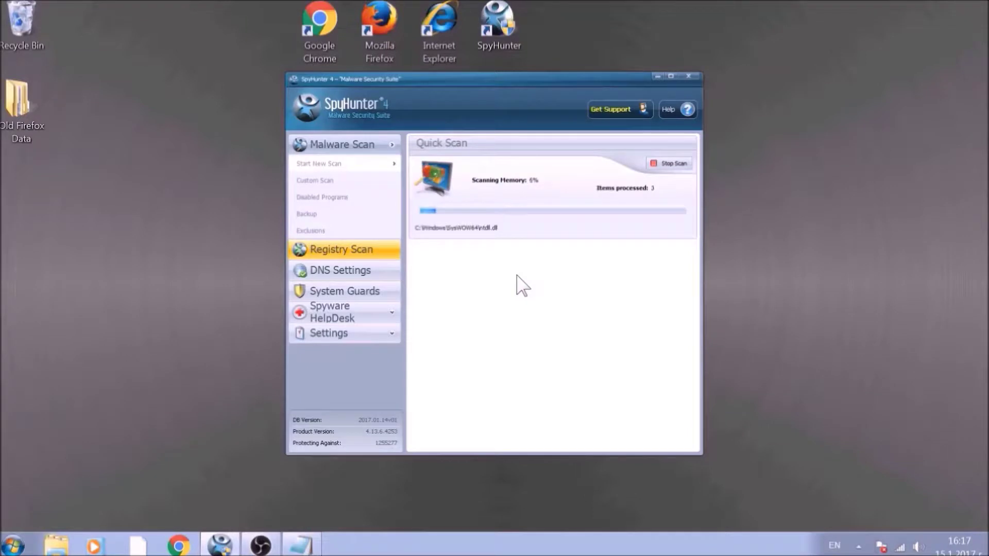